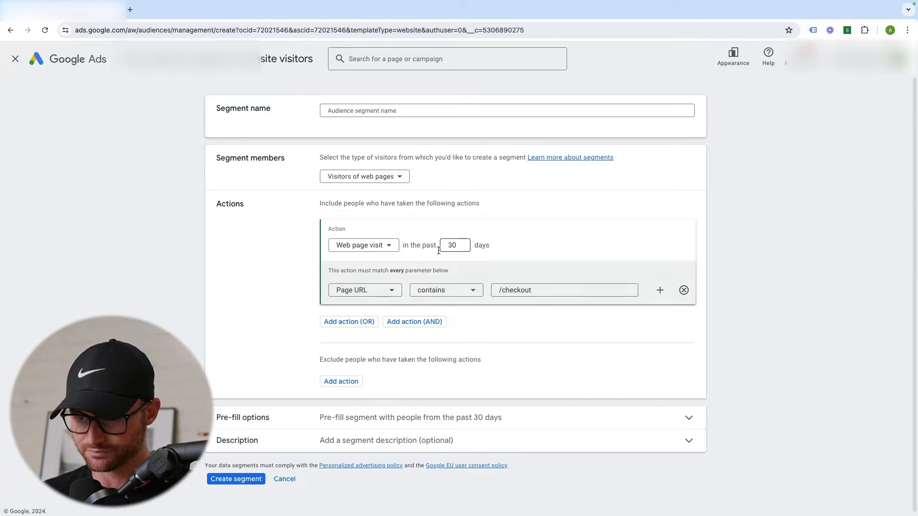
- Name the audience segment "Website Page Visitors"
left_click(394, 106)
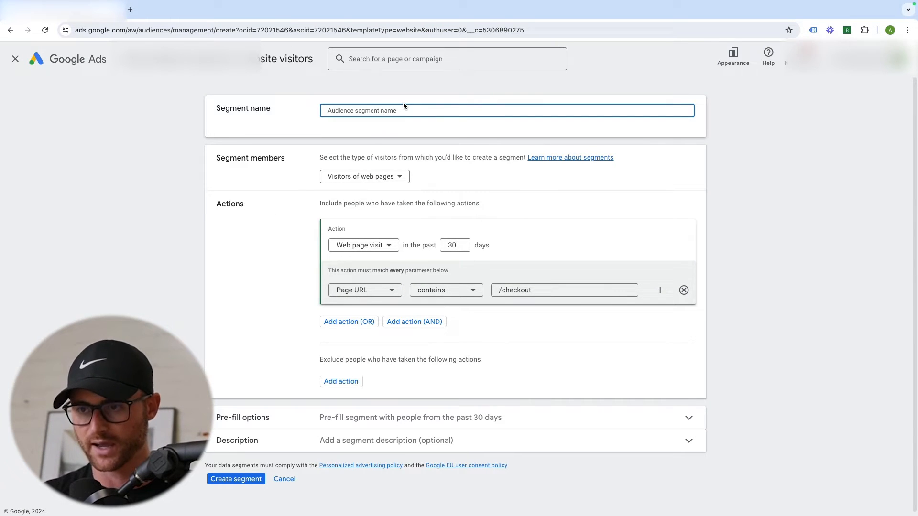
type("Website")
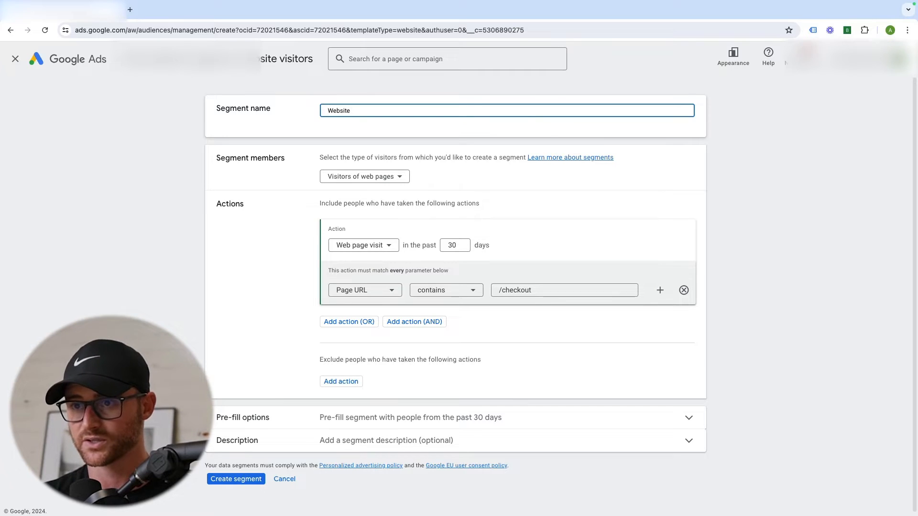
type(" Page Visito")
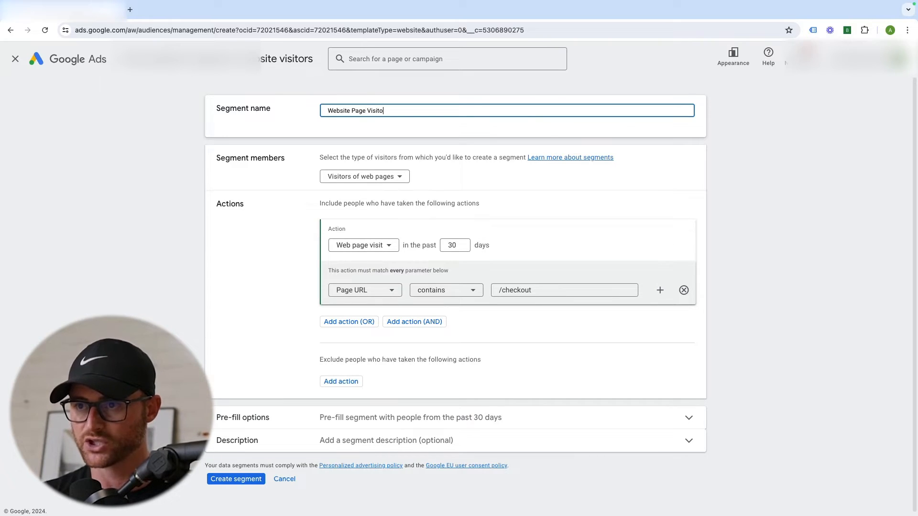
type("rs")
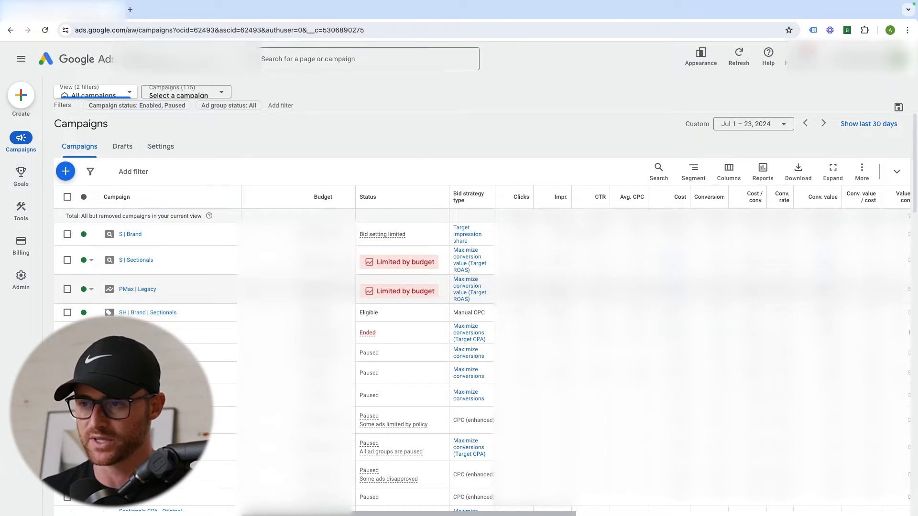
- Start a new campaign without a goal's guidance and choose Display as the campaign type
left_click(66, 171)
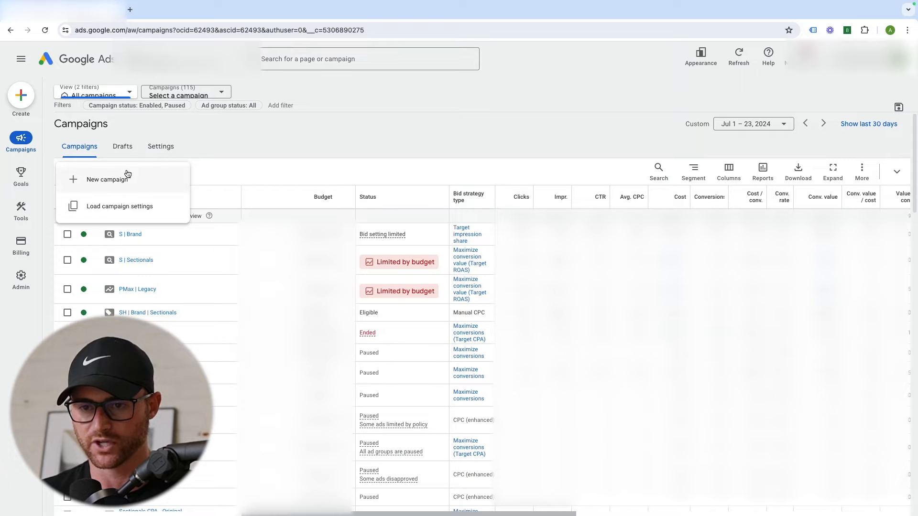
left_click(102, 186)
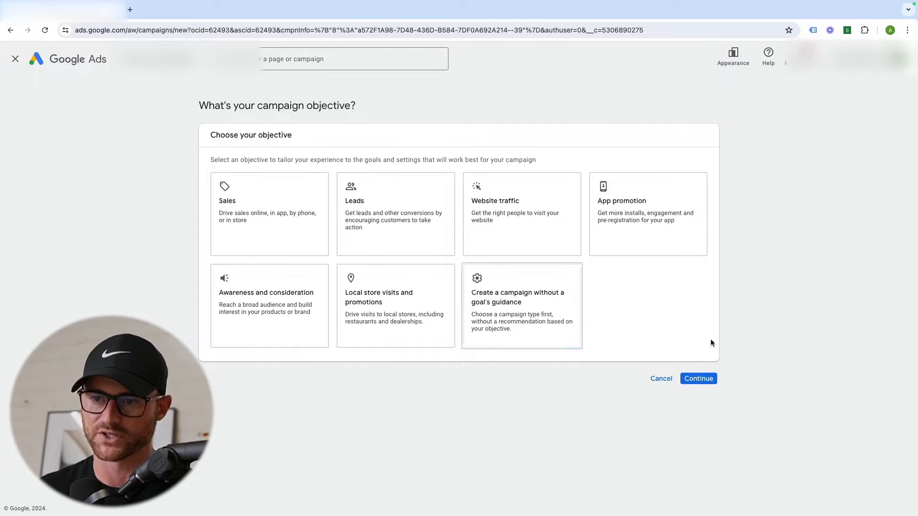
left_click(526, 309)
scroll(644, 320, "down", 4)
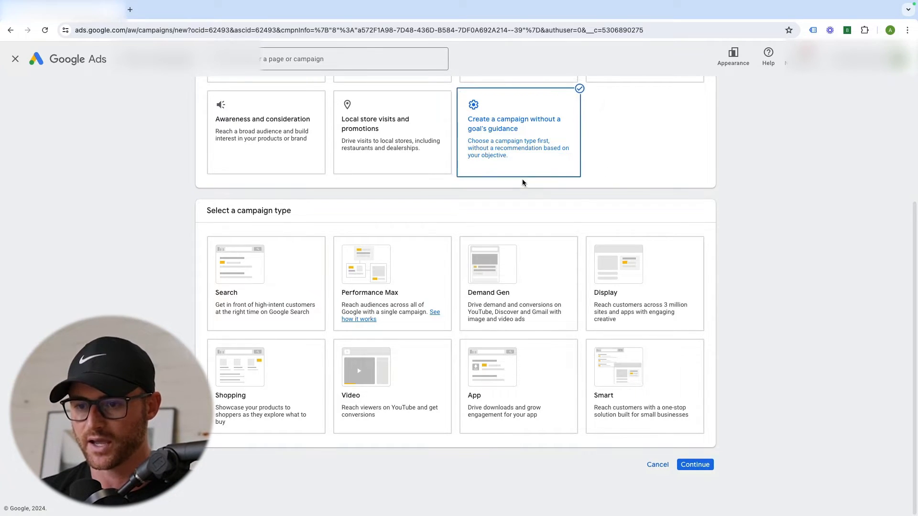
left_click(635, 286)
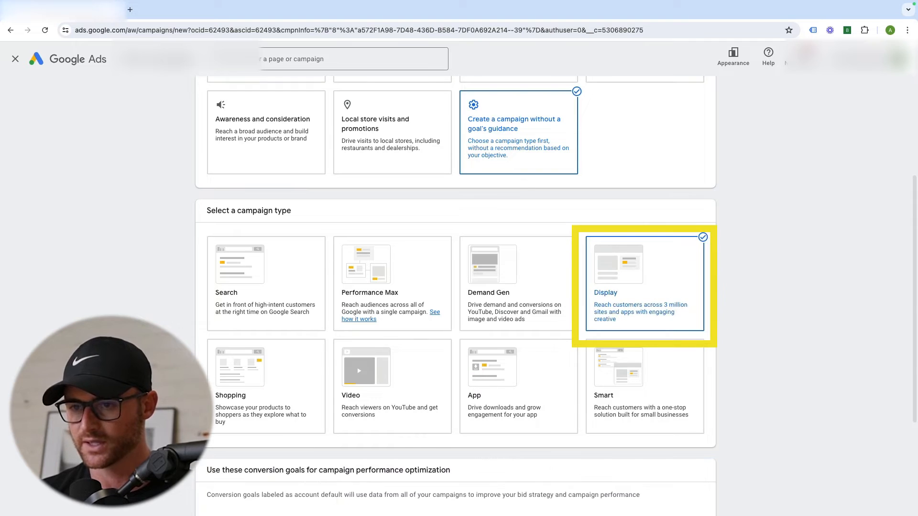
- Remove the "Phone call leads" conversion goal from the campaign and continue with the setup
scroll(636, 286, "down", 3)
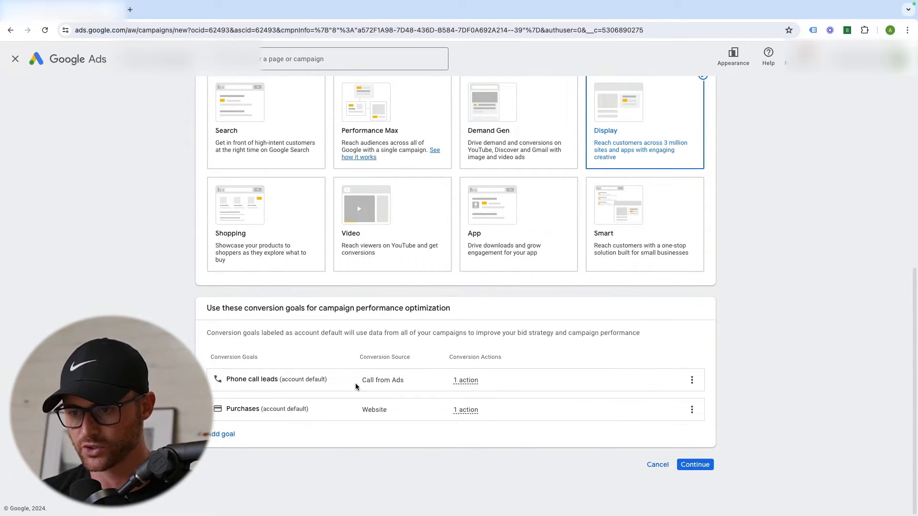
left_click(691, 380)
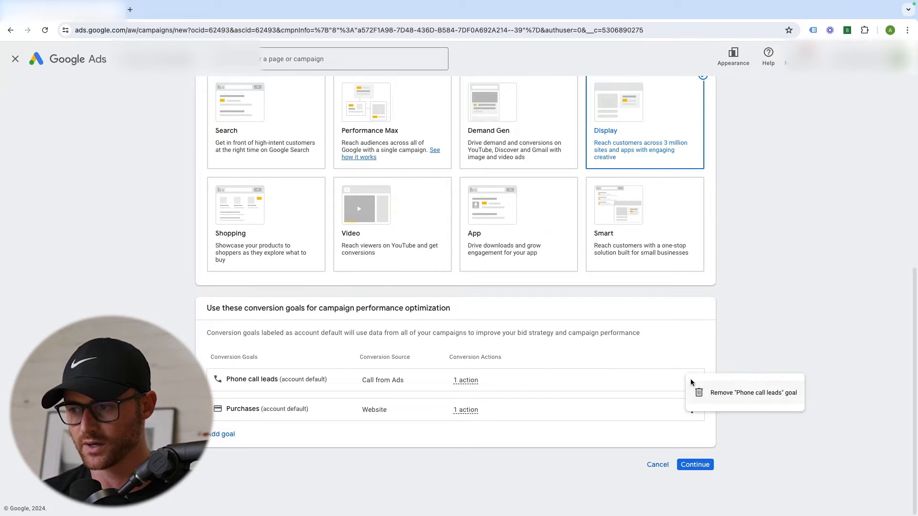
left_click(754, 393)
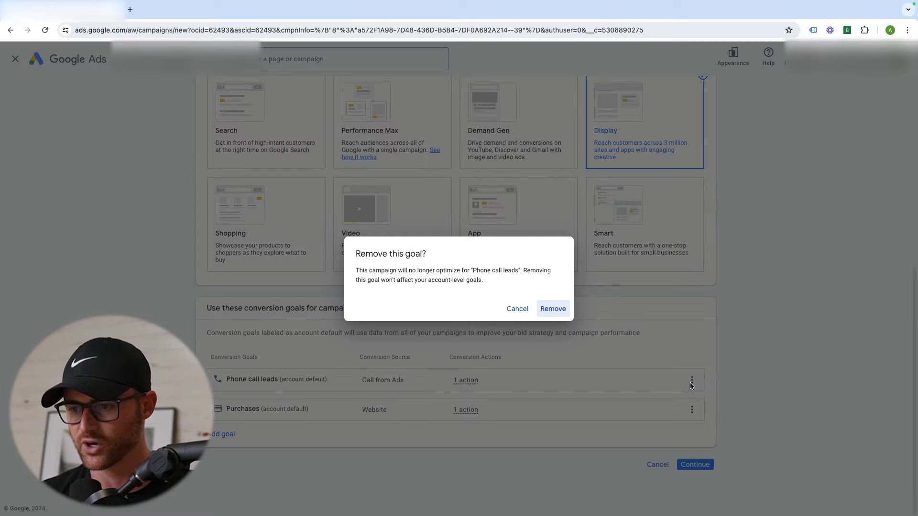
left_click(556, 312)
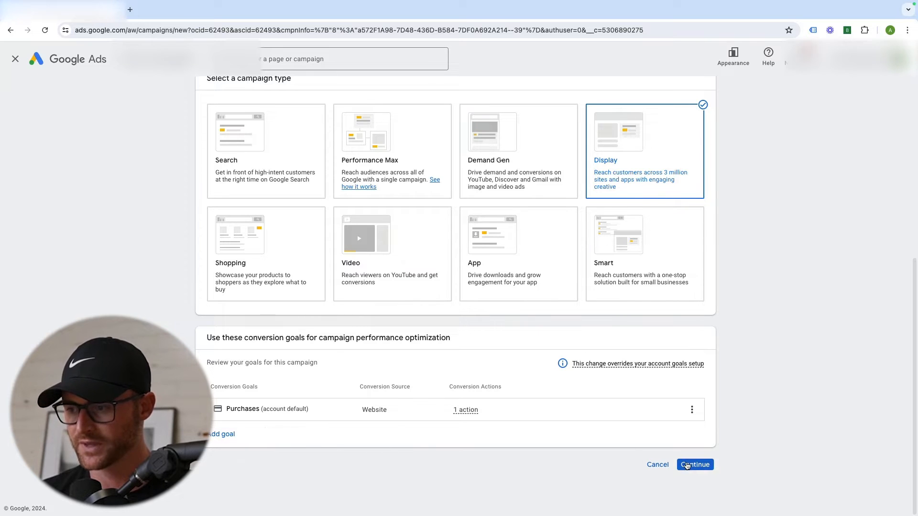
left_click(695, 465)
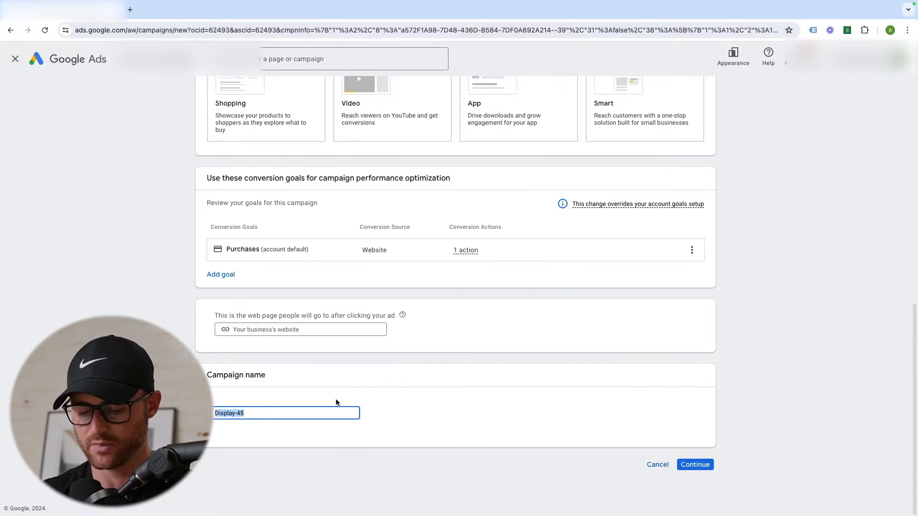
- Name the campaign "D | Remarketing | Converters Excluded" and proceed to the campaign settings
type("D | Remarketing | Converters |")
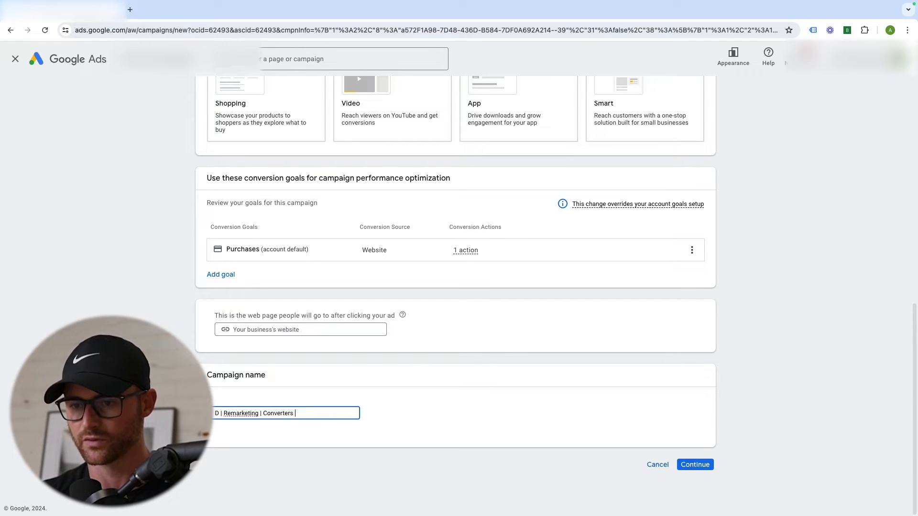
type("cluded")
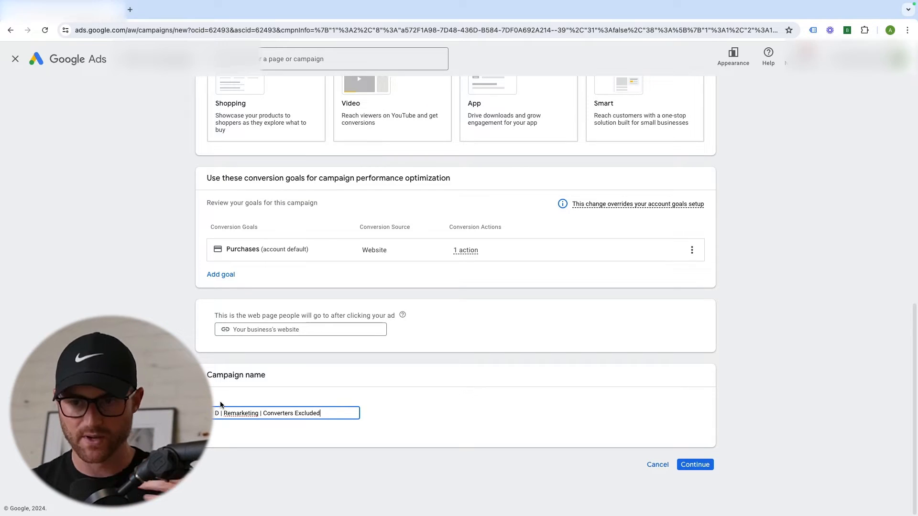
left_click_drag(230, 412, 214, 413)
left_click(273, 412)
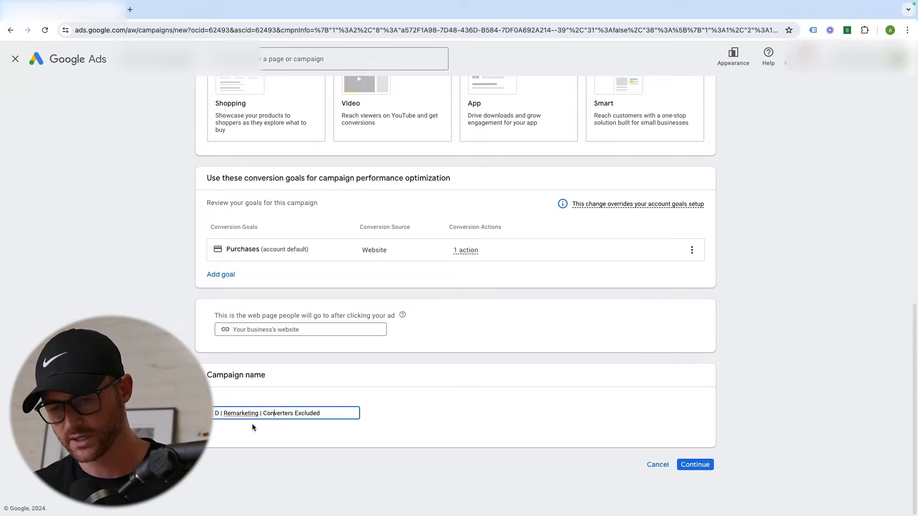
left_click_drag(263, 413, 272, 460)
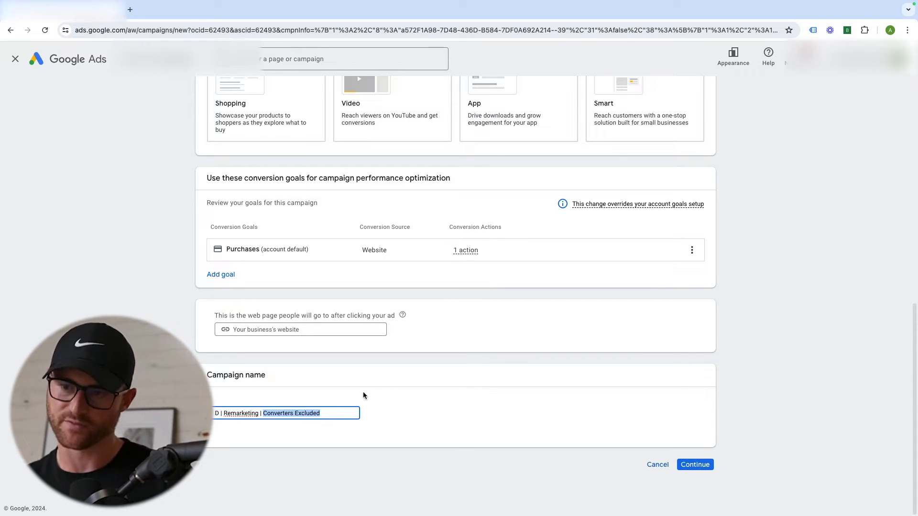
left_click(338, 409)
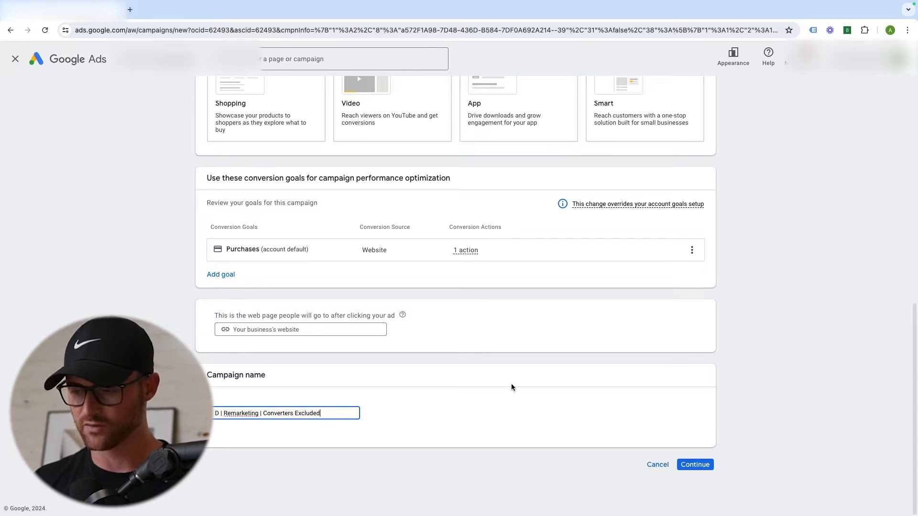
left_click(694, 466)
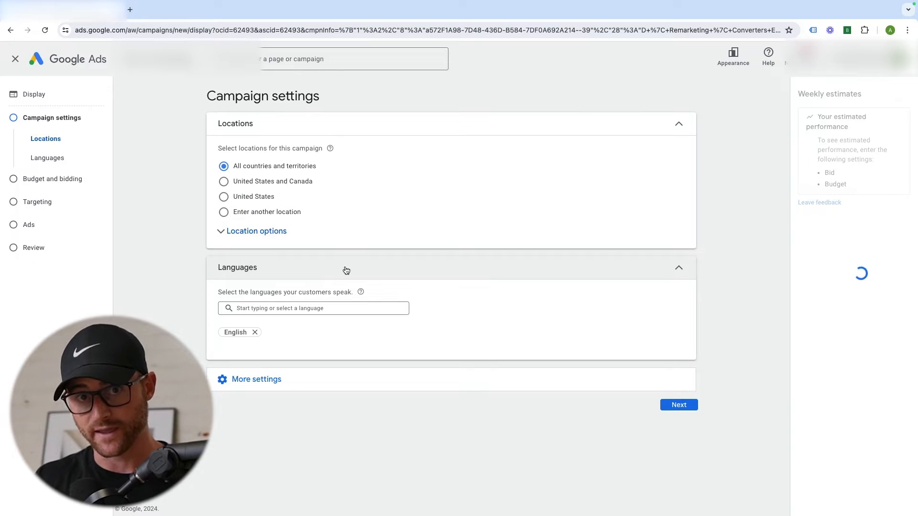
- Target the United States and limit the location option to "Presence: People in or regularly in your included locations"
left_click(251, 198)
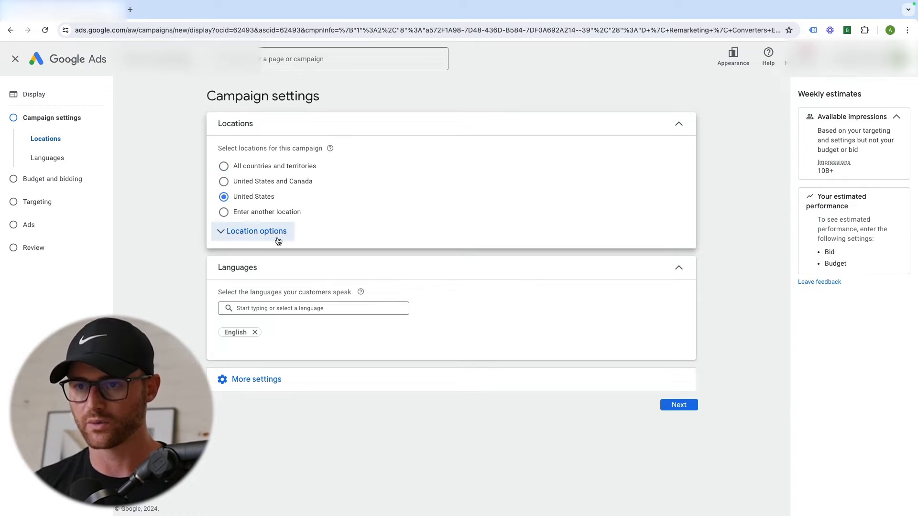
left_click(277, 239)
left_click(287, 285)
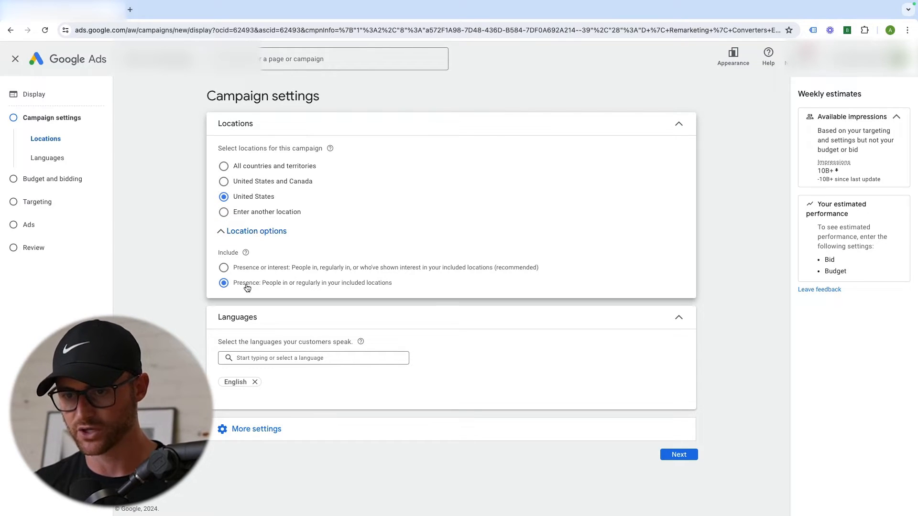
- Review the ad rotation options in the additional campaign settings and collapse them again
left_click(264, 430)
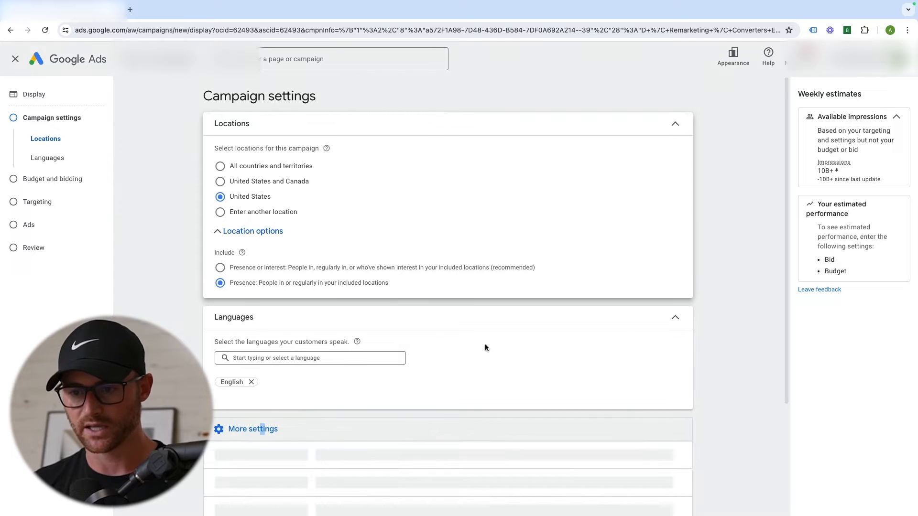
scroll(417, 200, "down", 3)
left_click(286, 334)
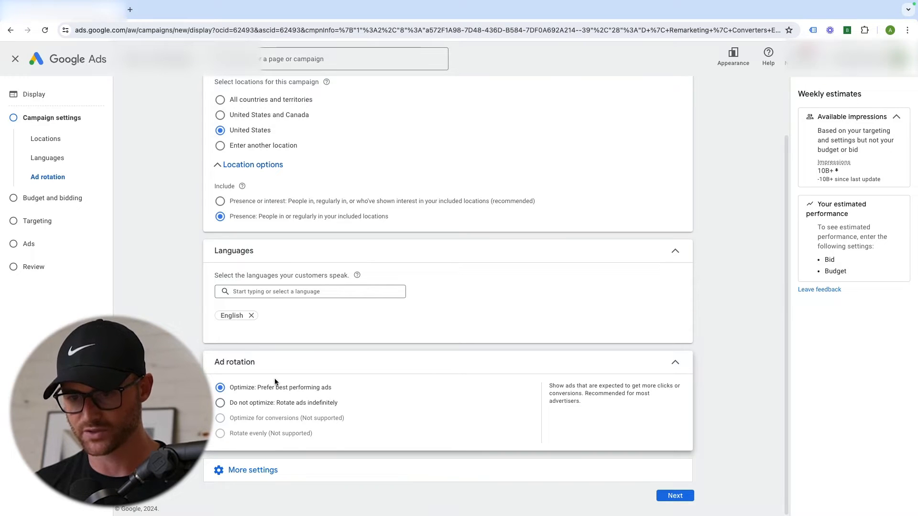
left_click(663, 373)
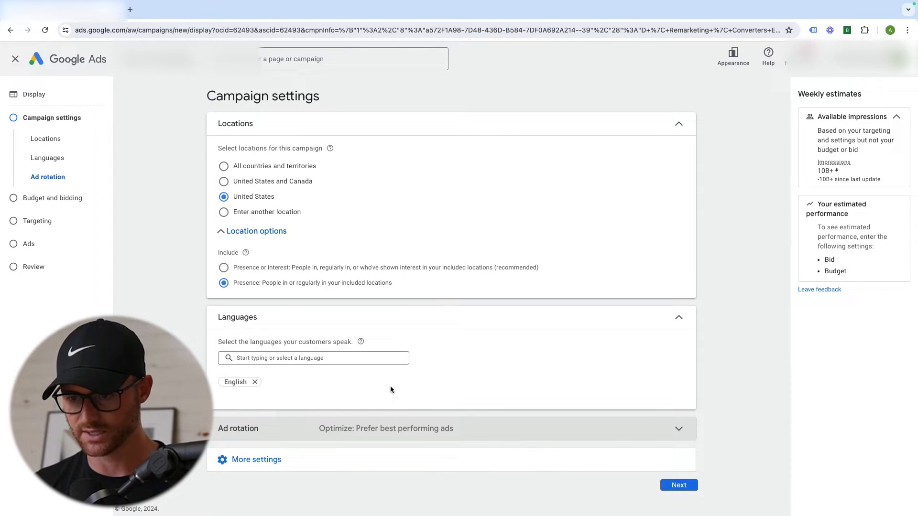
- Set specific device targeting for the campaign and exclude tablets, keeping computers and mobile phones
left_click(255, 459)
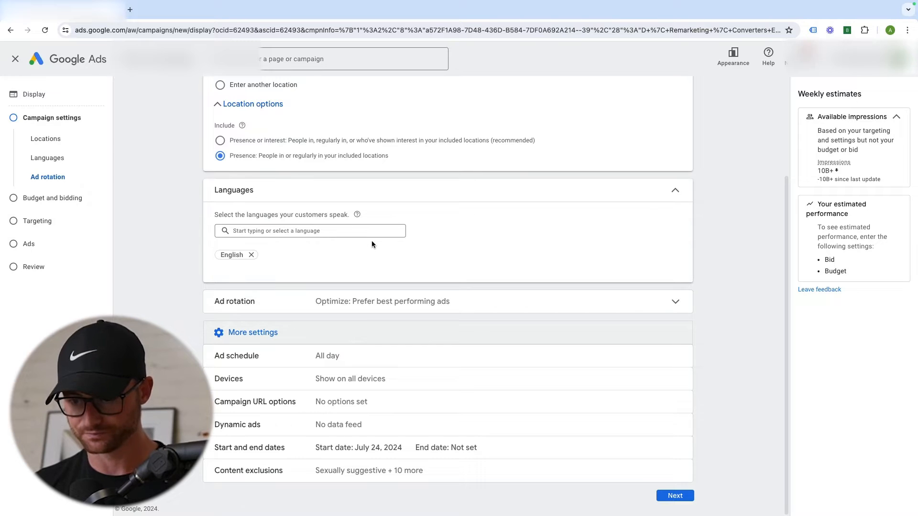
left_click(376, 381)
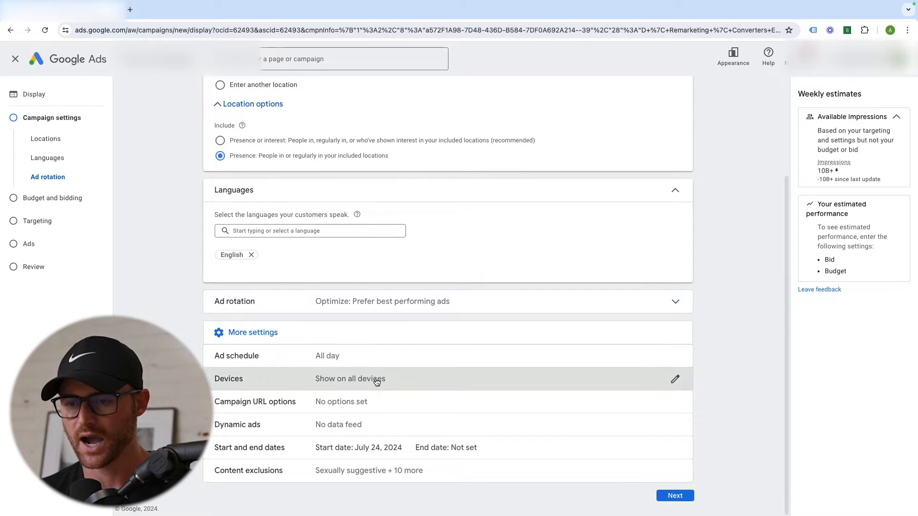
left_click(267, 432)
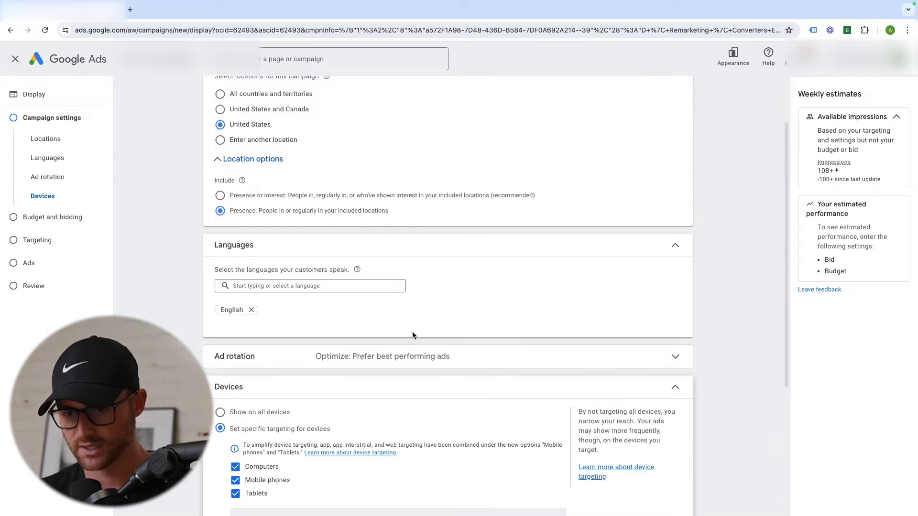
scroll(412, 335, "down", 4)
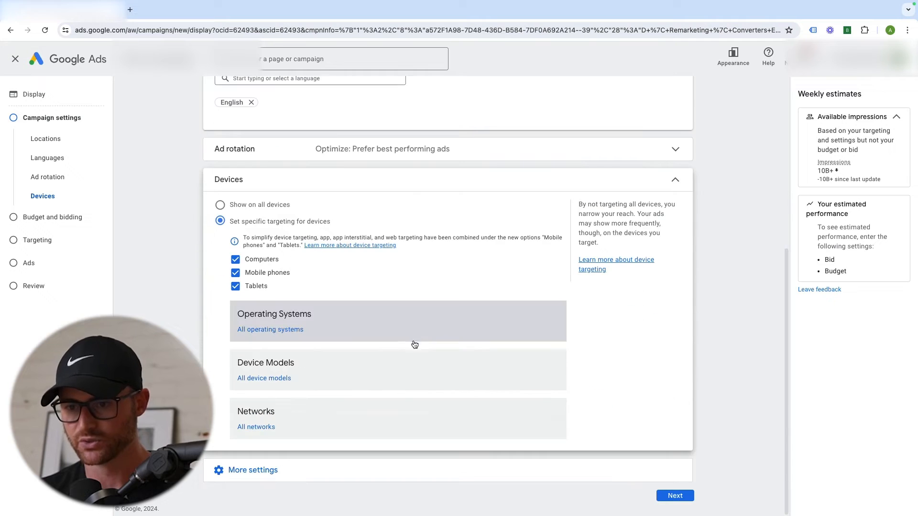
left_click(235, 287)
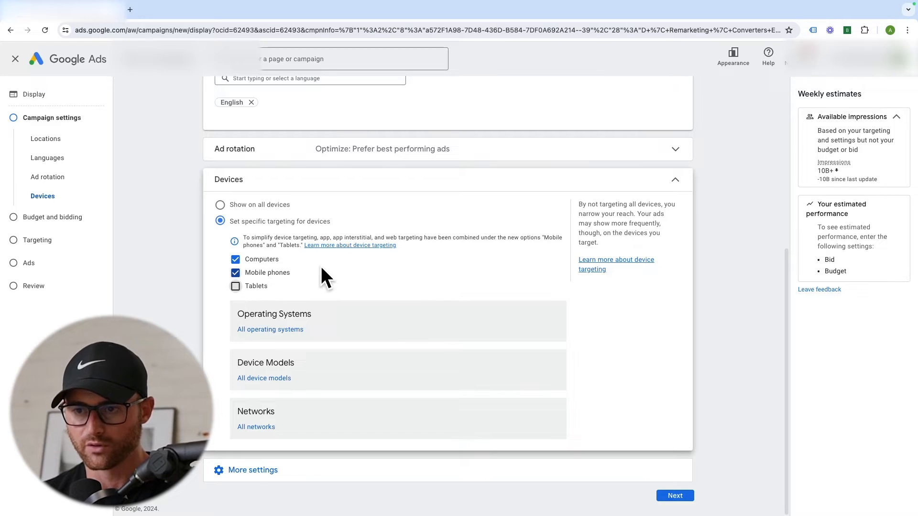
- Show the remaining additional settings and open the campaign URL options
left_click(278, 476)
scroll(401, 268, "down", 3)
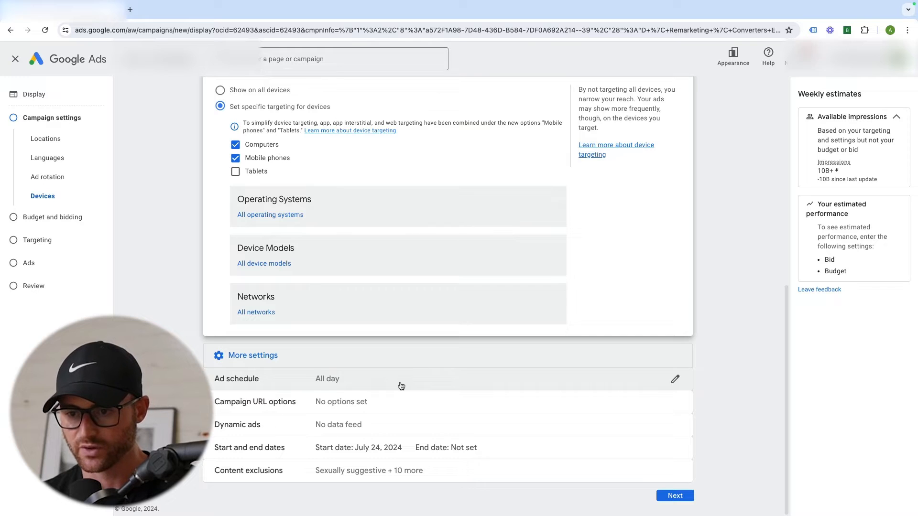
left_click(281, 402)
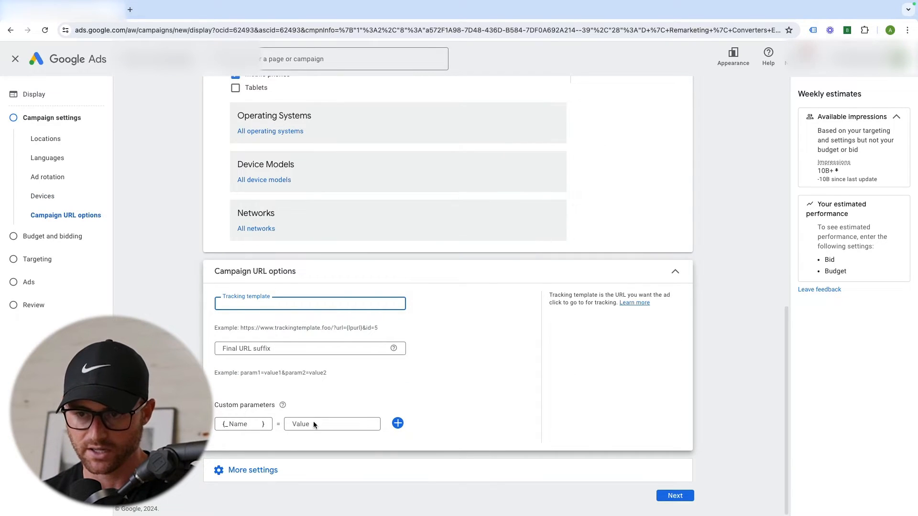
- Enable the dynamic ads feed for personalized ads in the additional campaign settings and choose the account's existing data feed
left_click(256, 468)
scroll(311, 346, "down", 2)
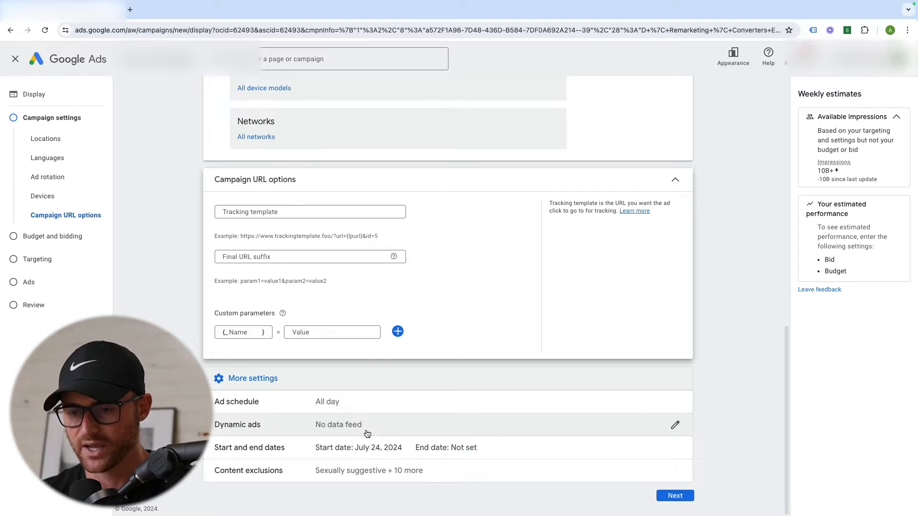
left_click(500, 432)
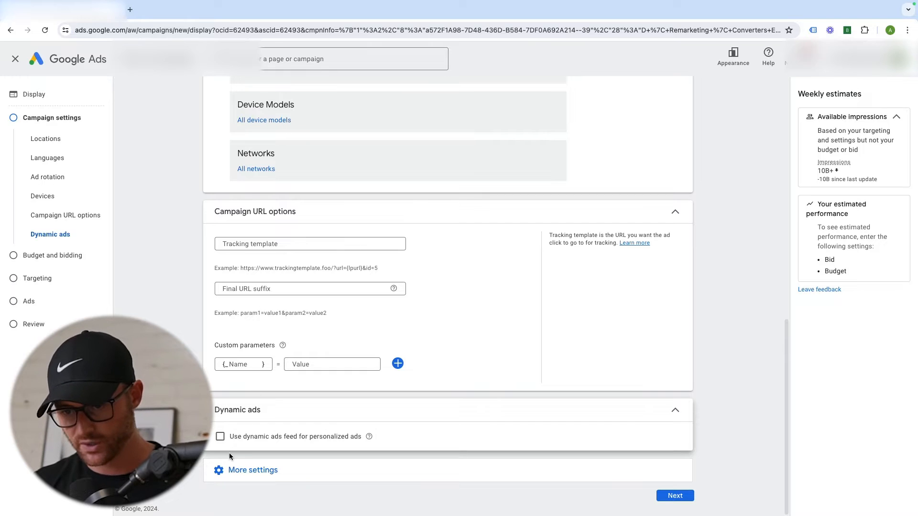
left_click(220, 437)
scroll(396, 397, "down", 1)
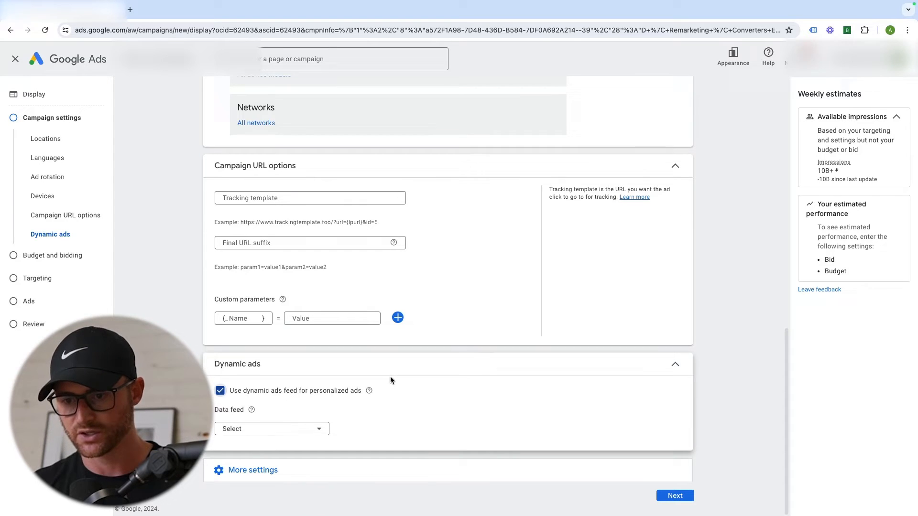
left_click(293, 428)
left_click(244, 449)
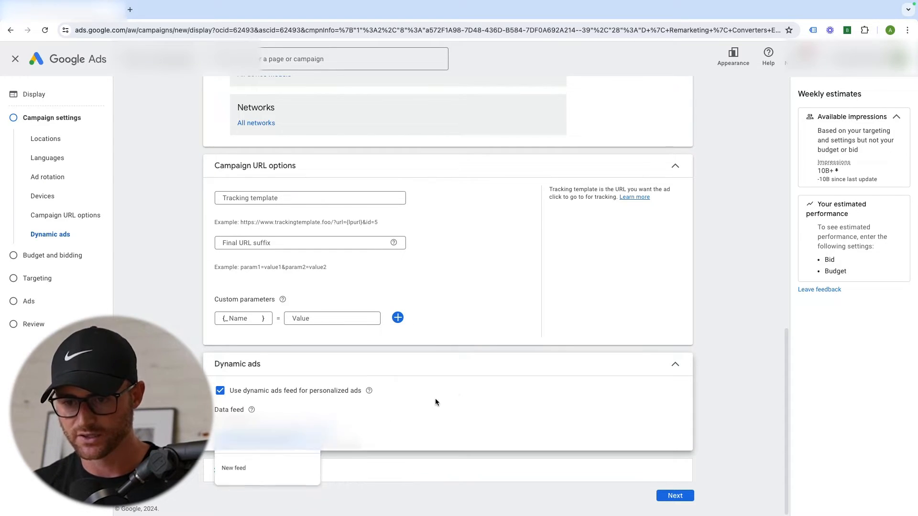
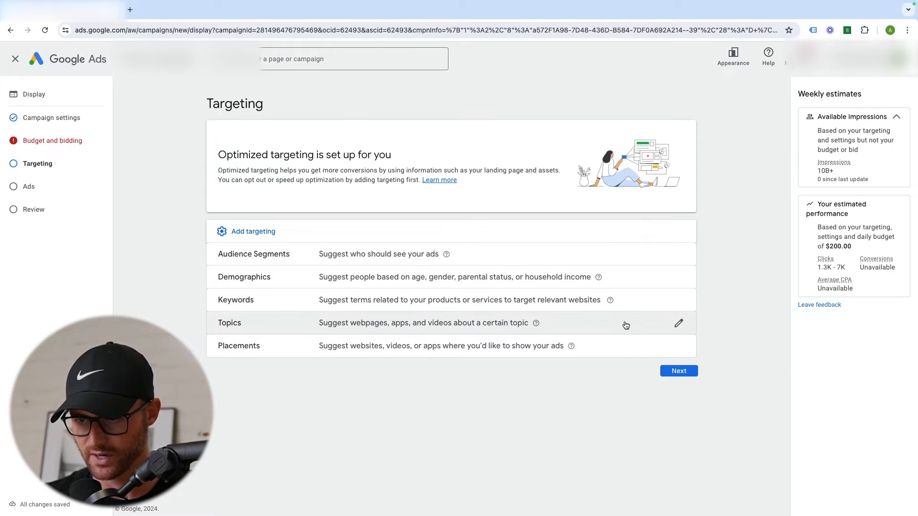
- Add Audience Segments as a targeting type for the campaign
left_click(253, 232)
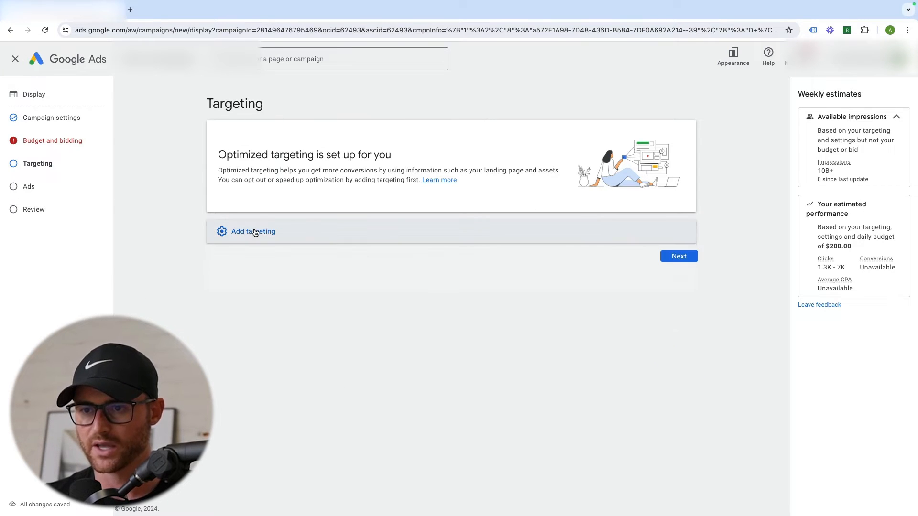
left_click(255, 232)
left_click(323, 263)
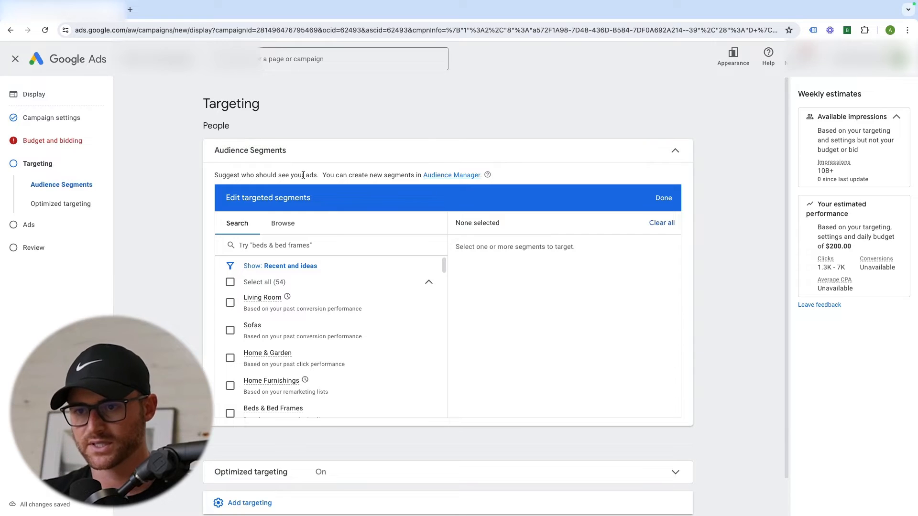
- Browse the data segments for how people have interacted with the business and target the website visitors segment "All Visitors (30 Days)"
left_click(283, 223)
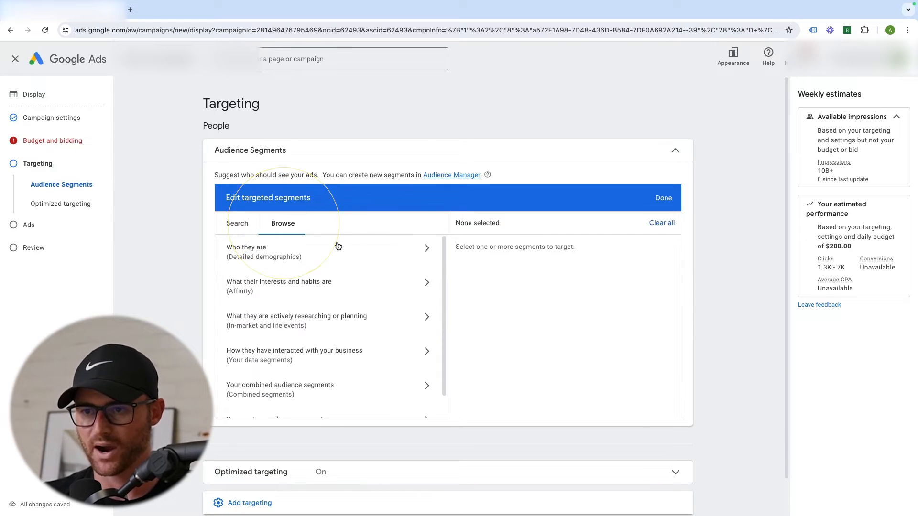
scroll(368, 300, "down", 3)
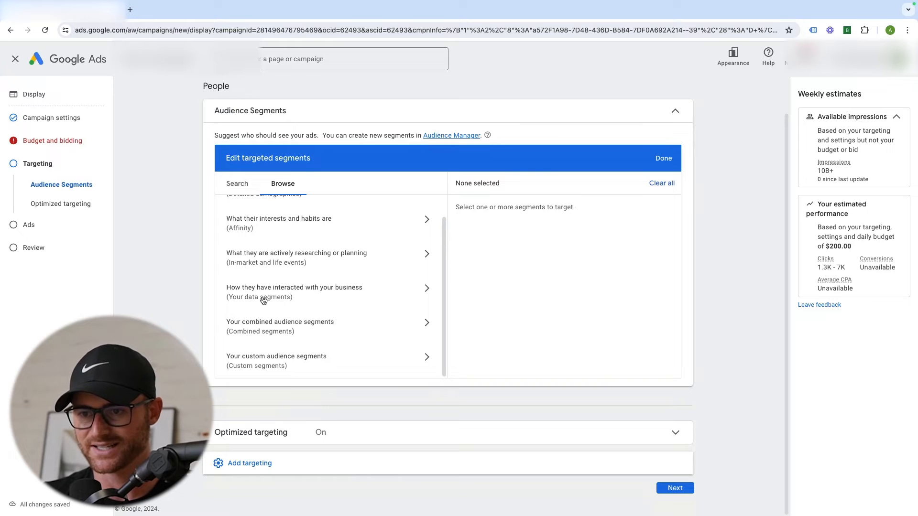
left_click(339, 292)
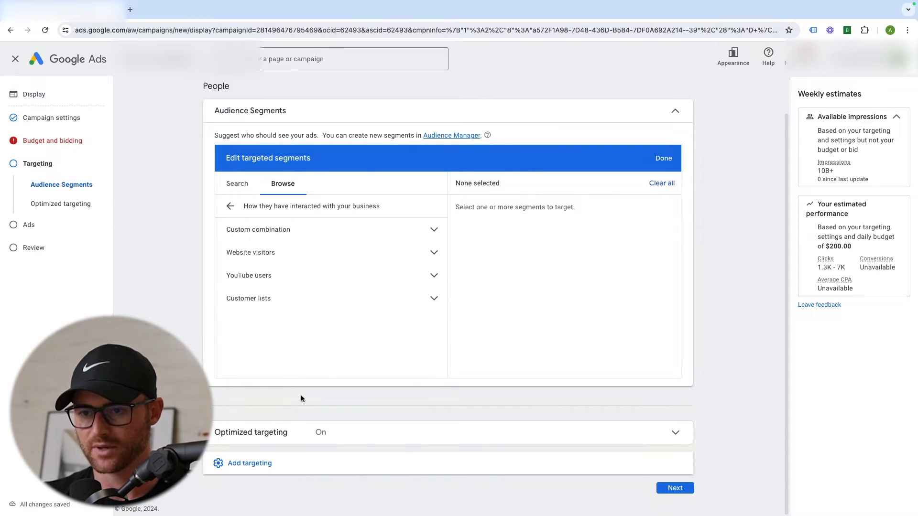
left_click(313, 258)
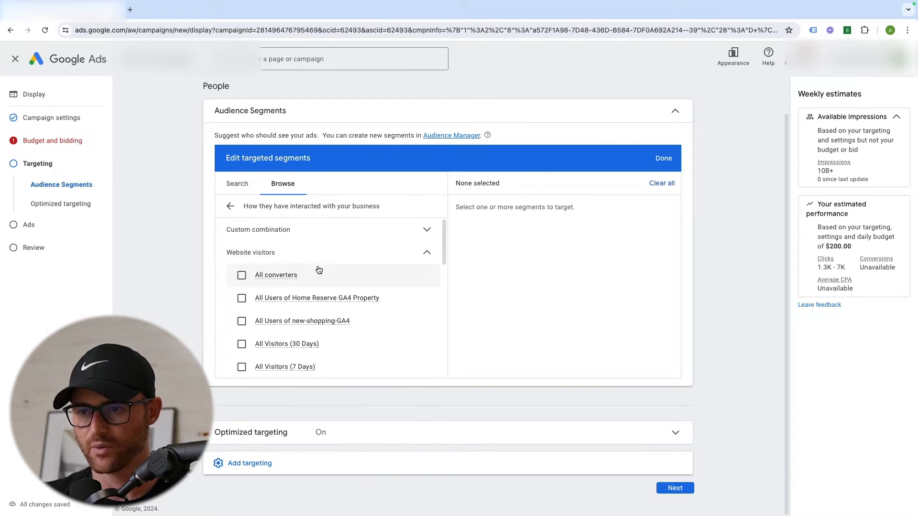
scroll(407, 280, "down", 2)
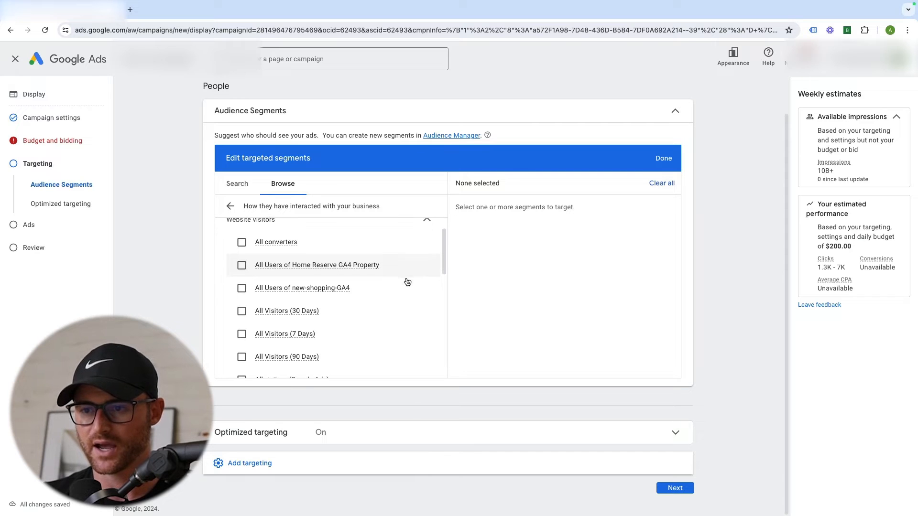
scroll(408, 280, "down", 2)
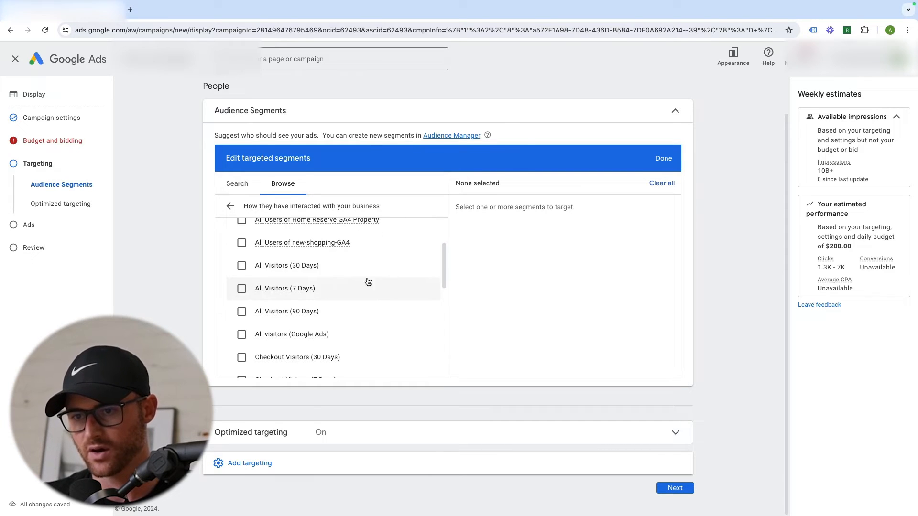
left_click(242, 266)
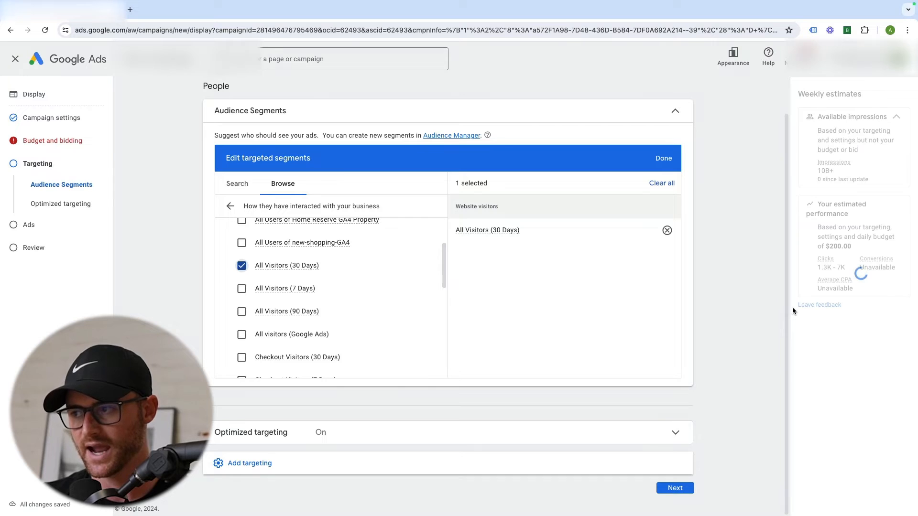
scroll(702, 246, "up", 1)
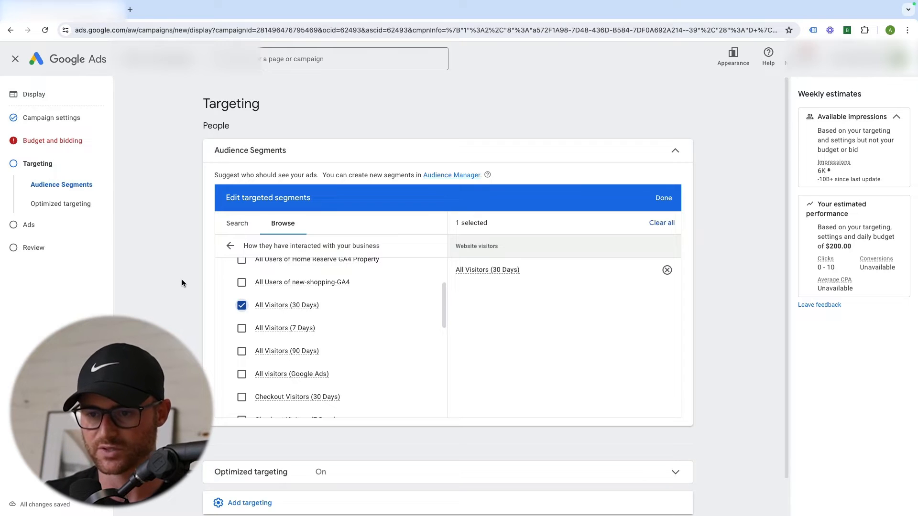
scroll(182, 281, "down", 1)
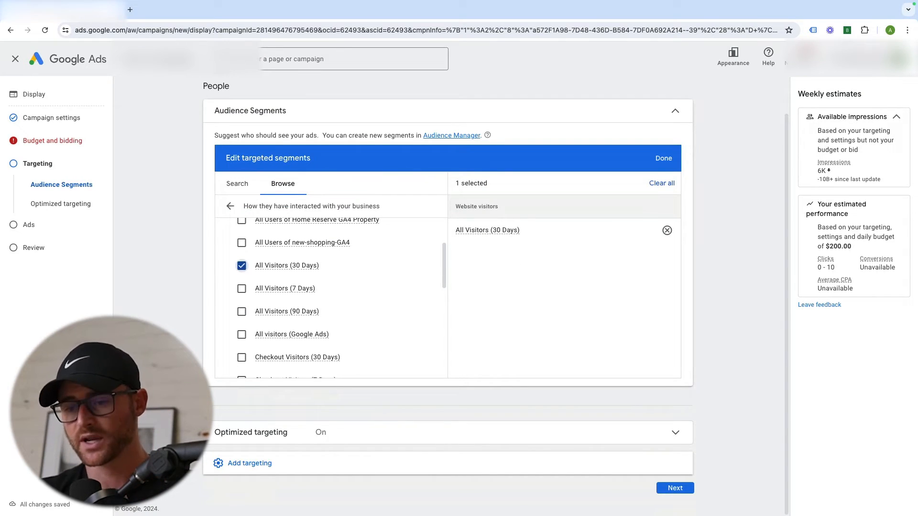
- Read the optimized targeting description, turn optimized targeting off and collapse its section
double_click(224, 440)
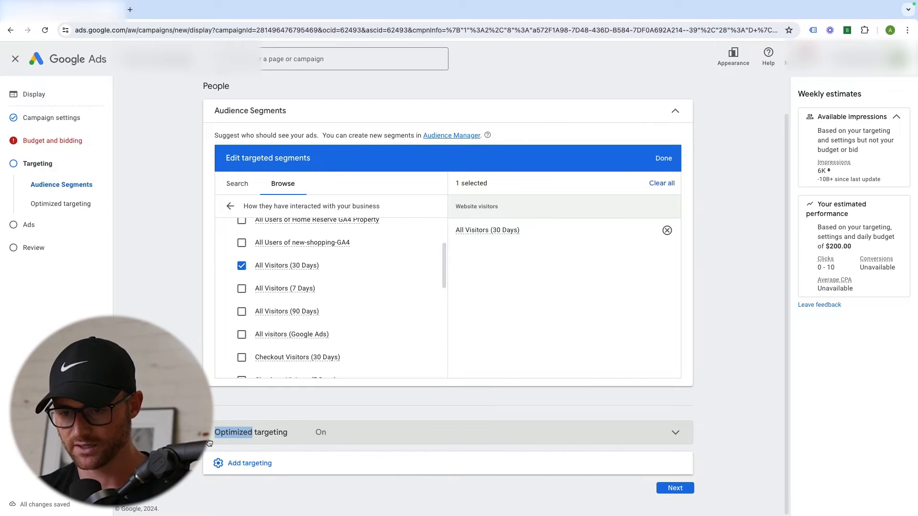
left_click(285, 432)
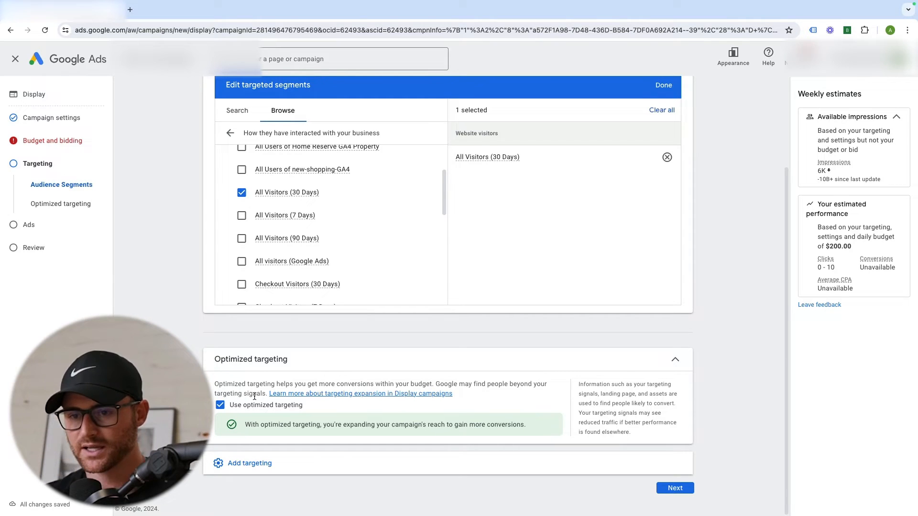
mouse_move(255, 381)
left_mouse_down()
mouse_move(554, 386)
mouse_move(319, 399)
mouse_move(265, 392)
left_mouse_up()
mouse_move(279, 196)
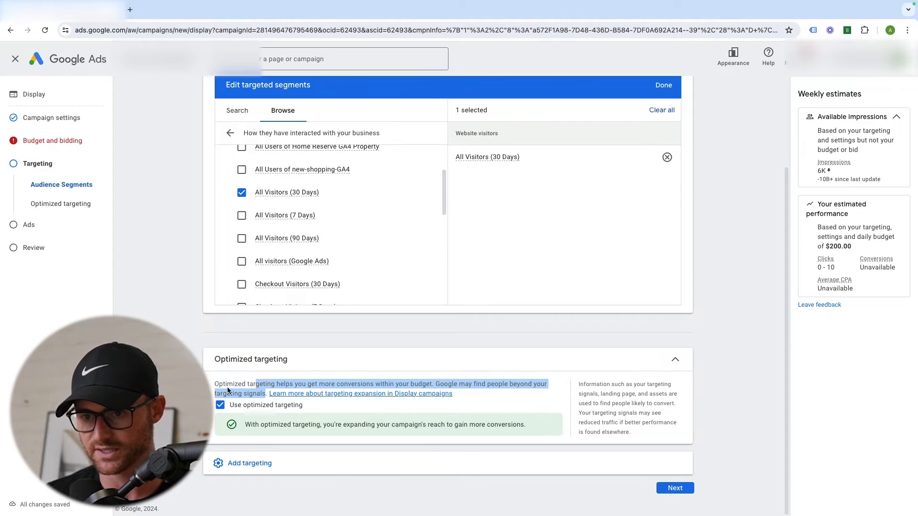
left_click_drag(221, 381, 263, 391)
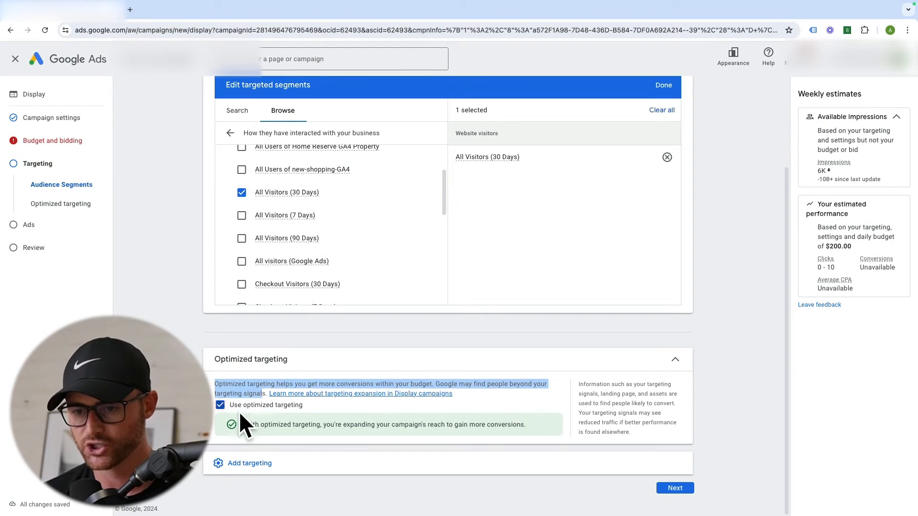
left_click(220, 405)
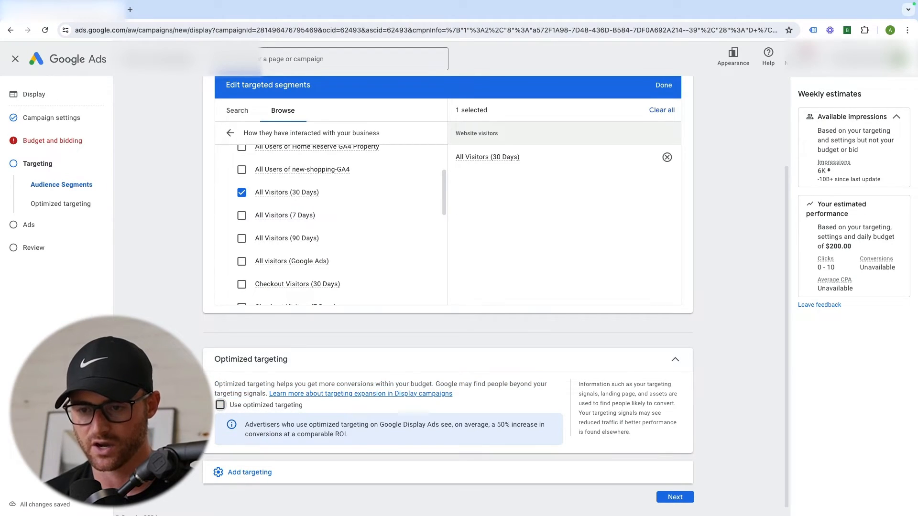
left_click(675, 362)
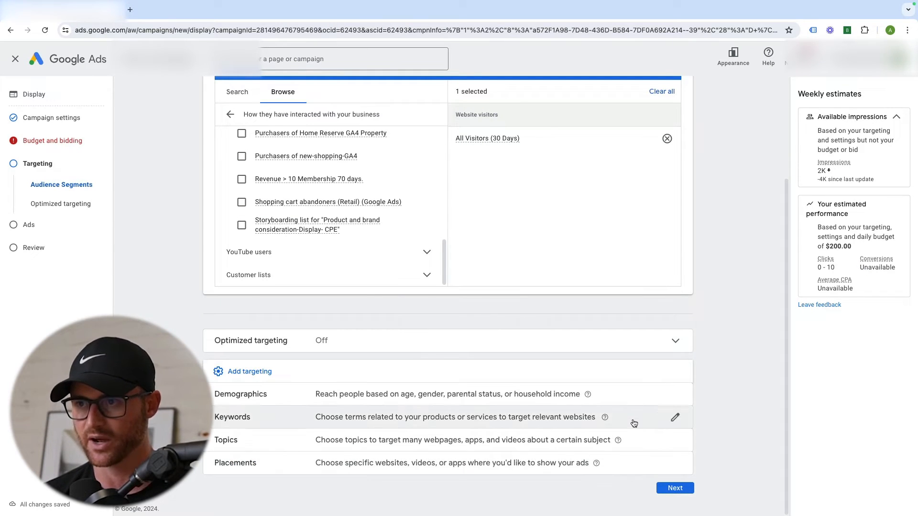
- Check the targeting setup and continue to the ad creation stage
scroll(707, 379, "up", 3)
scroll(712, 384, "down", 3)
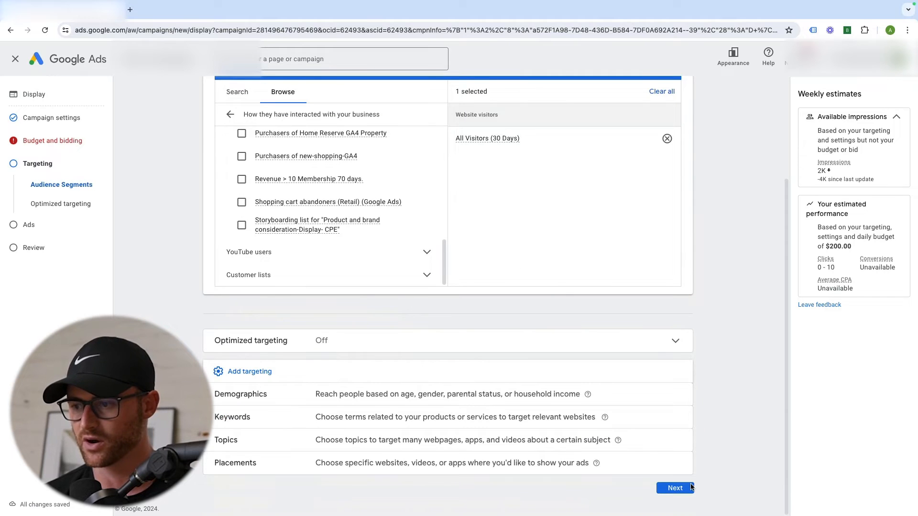
left_click(675, 488)
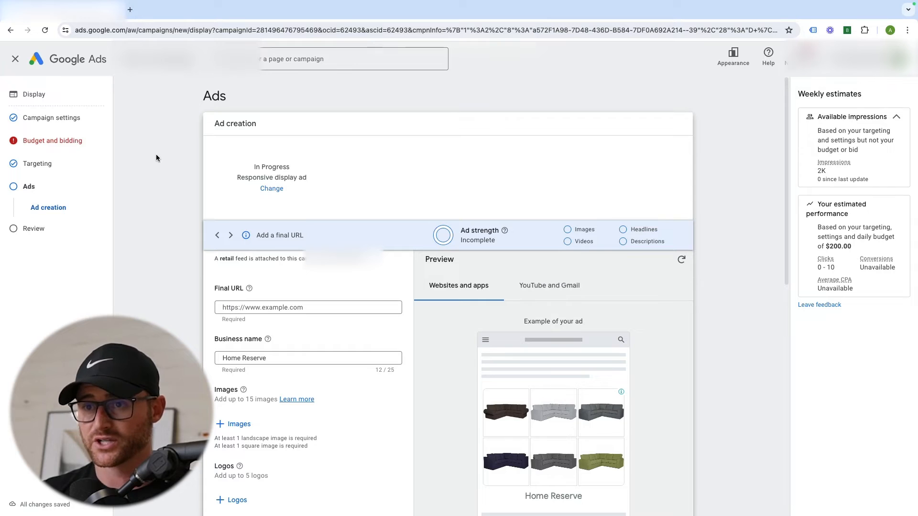
- Examine the responsive display ad form's requirements for final URL, business name, images, logos, videos, headlines and descriptions
scroll(192, 203, "down", 1)
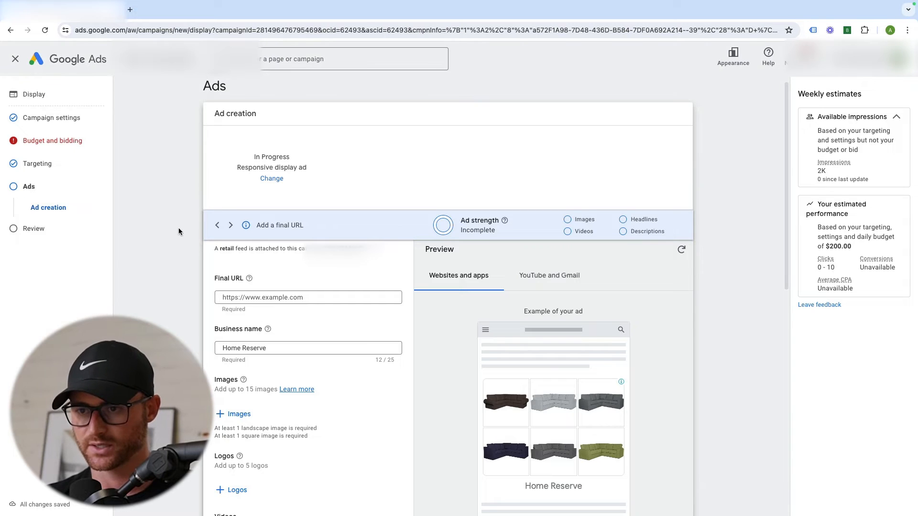
scroll(178, 232, "down", 2)
scroll(174, 227, "down", 1)
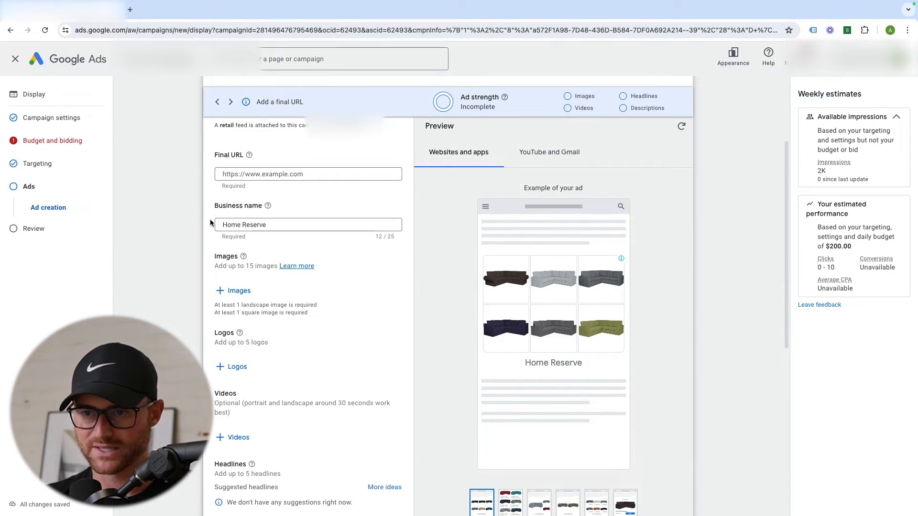
scroll(269, 171, "down", 1)
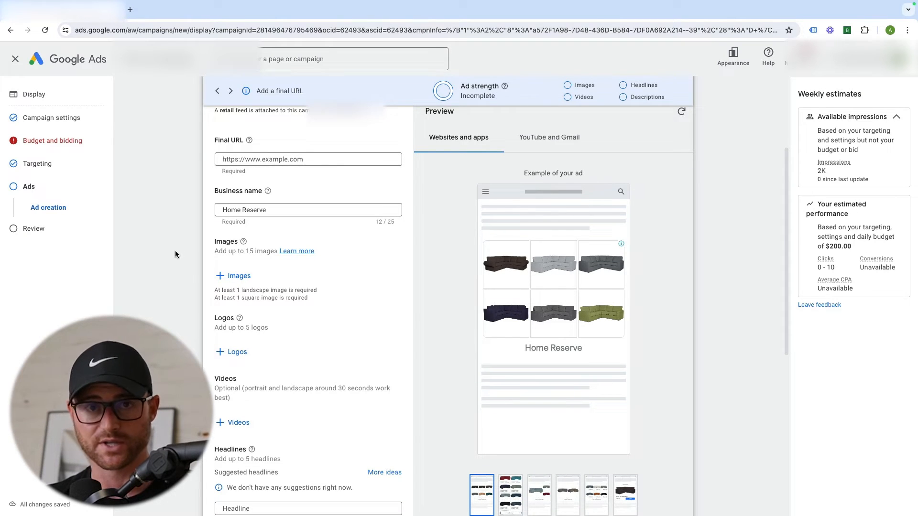
scroll(175, 250, "down", 1)
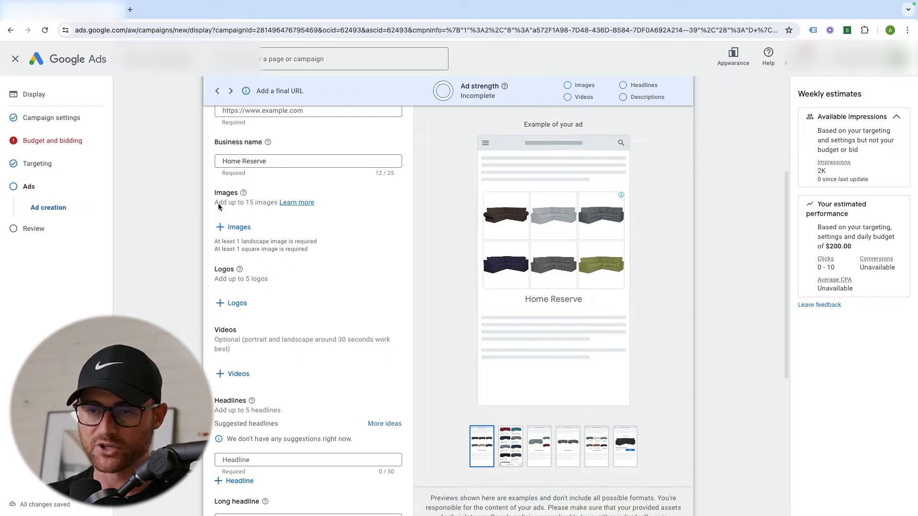
scroll(264, 205, "down", 1)
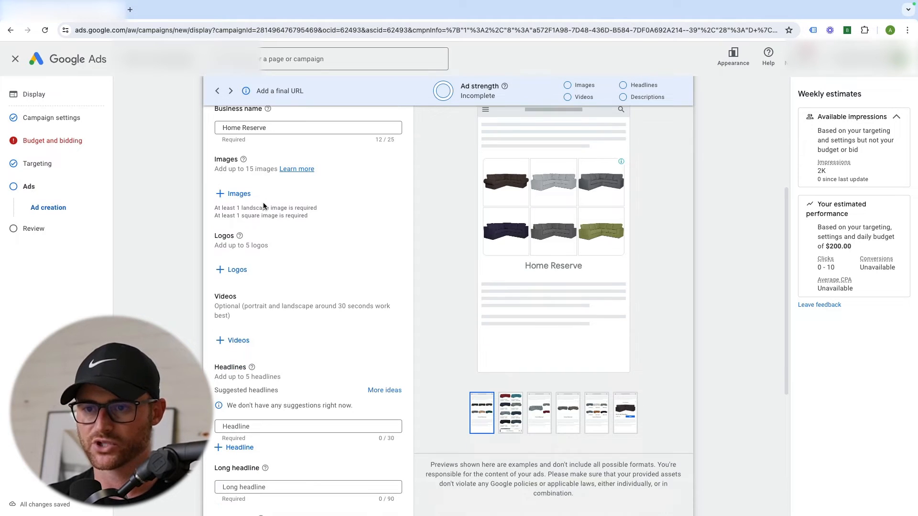
left_click_drag(213, 247, 263, 267)
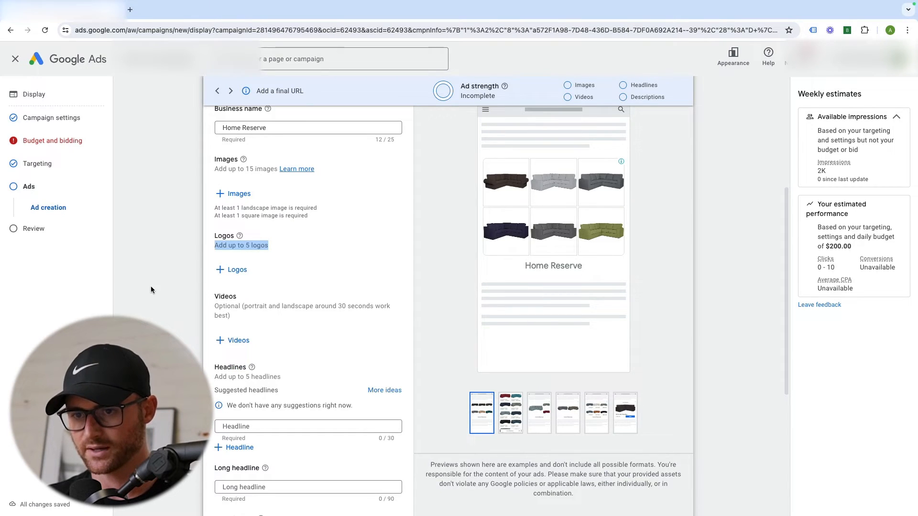
scroll(150, 290, "down", 1)
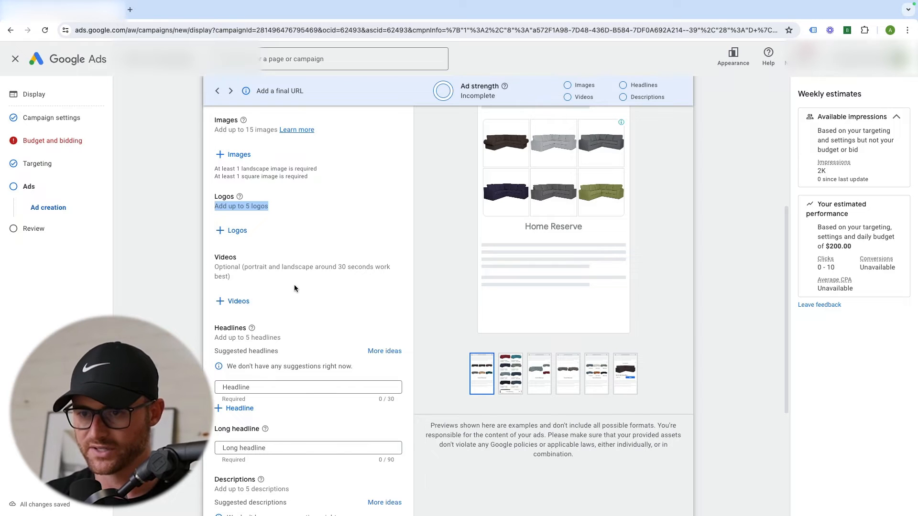
scroll(193, 266, "down", 3)
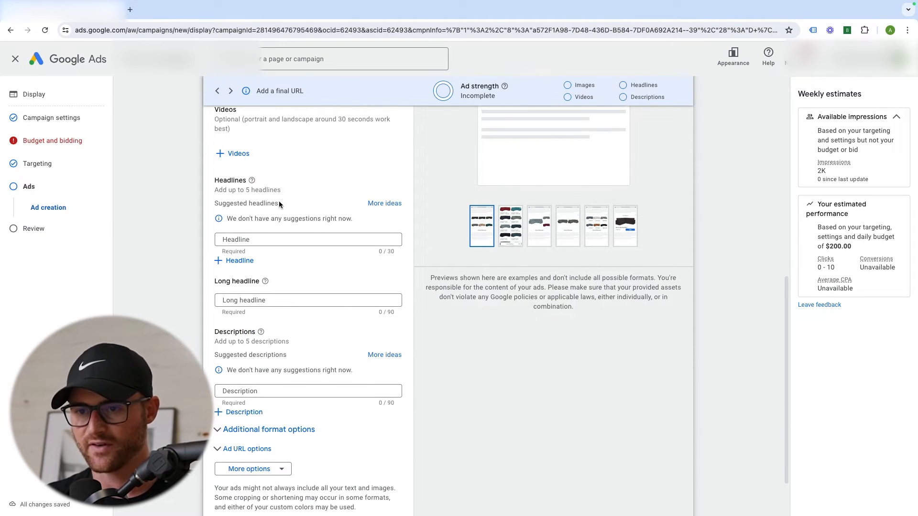
scroll(277, 201, "down", 2)
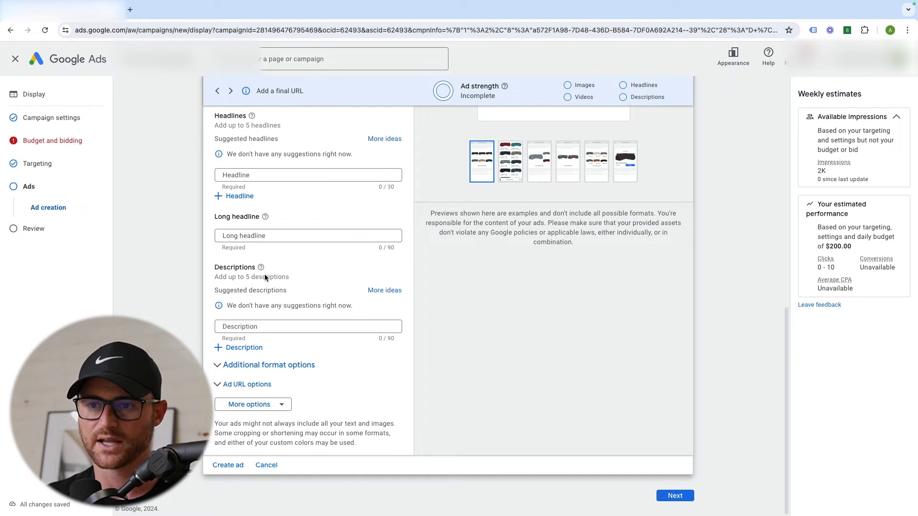
- Examine the filled-in responsive display ad and preview its full-image example among the website and app layouts
scroll(170, 277, "up", 4)
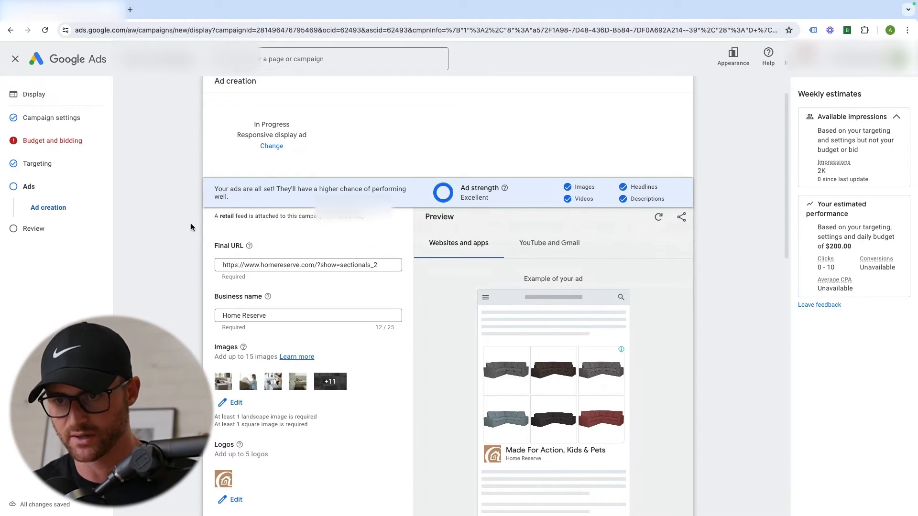
scroll(206, 229, "down", 2)
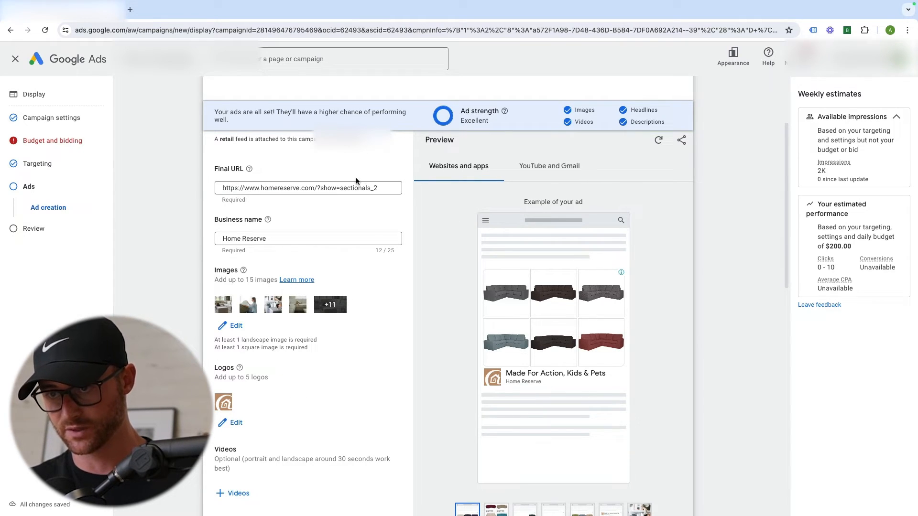
scroll(297, 204, "down", 1)
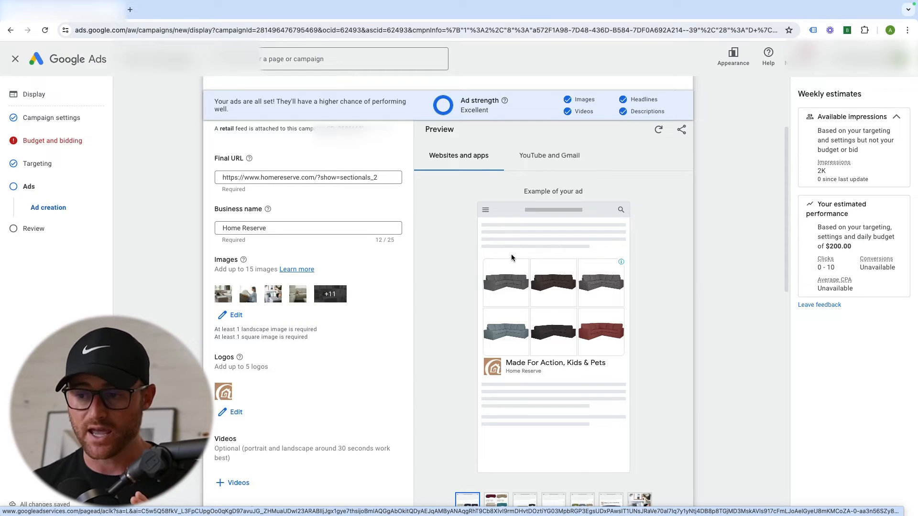
scroll(504, 364, "down", 3)
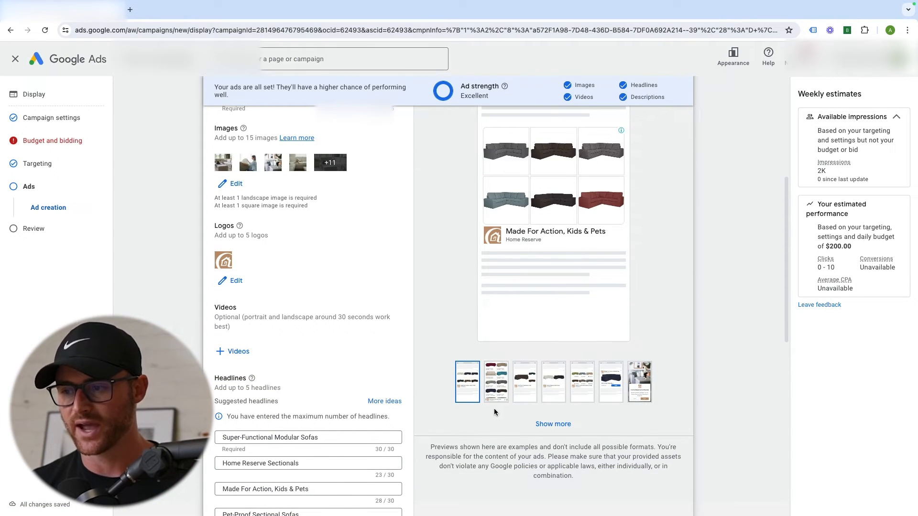
left_click(637, 384)
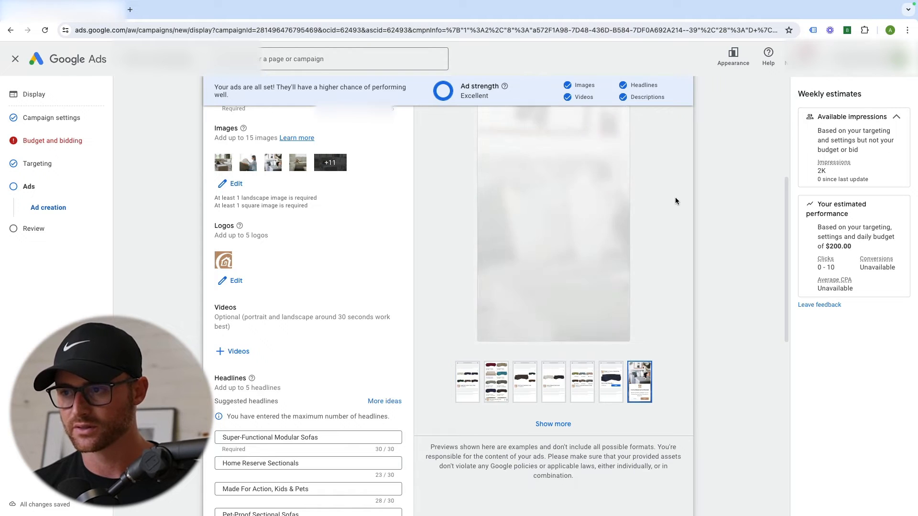
scroll(673, 197, "up", 2)
scroll(679, 253, "down", 1)
scroll(680, 261, "up", 1)
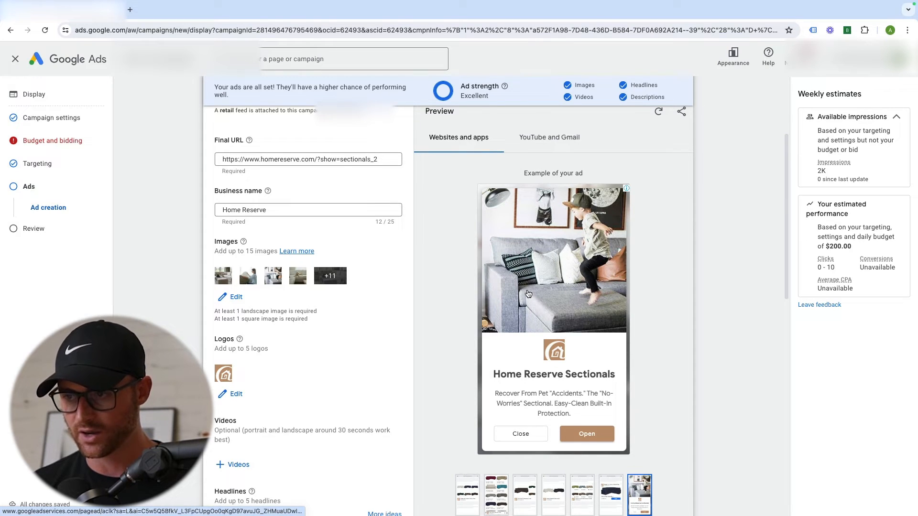
scroll(342, 216, "up", 1)
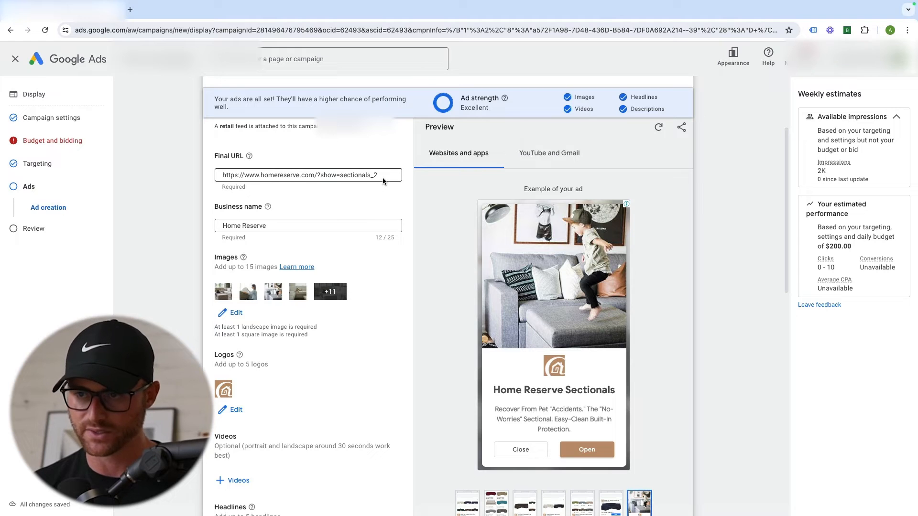
- Review the ad's final URL, images, logo, headlines, long headline and descriptions
left_click_drag(383, 177, 199, 173)
left_click(178, 226)
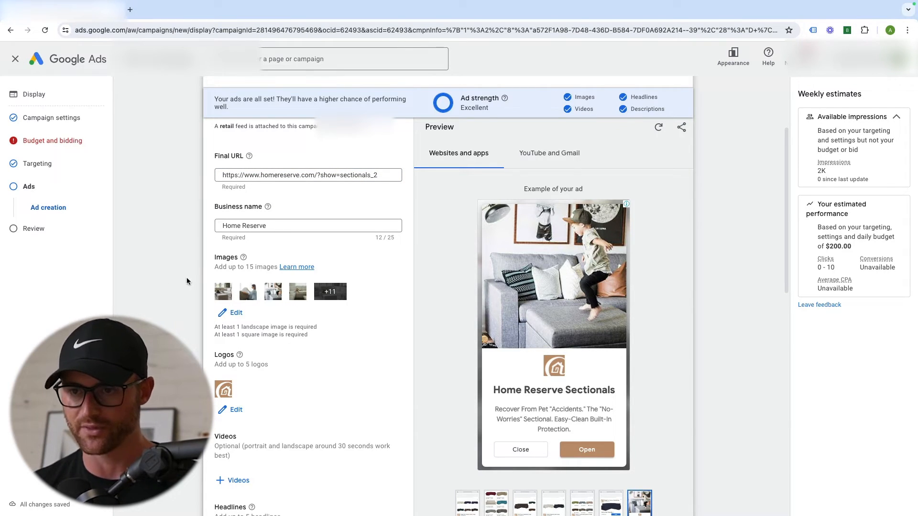
scroll(187, 281, "down", 1)
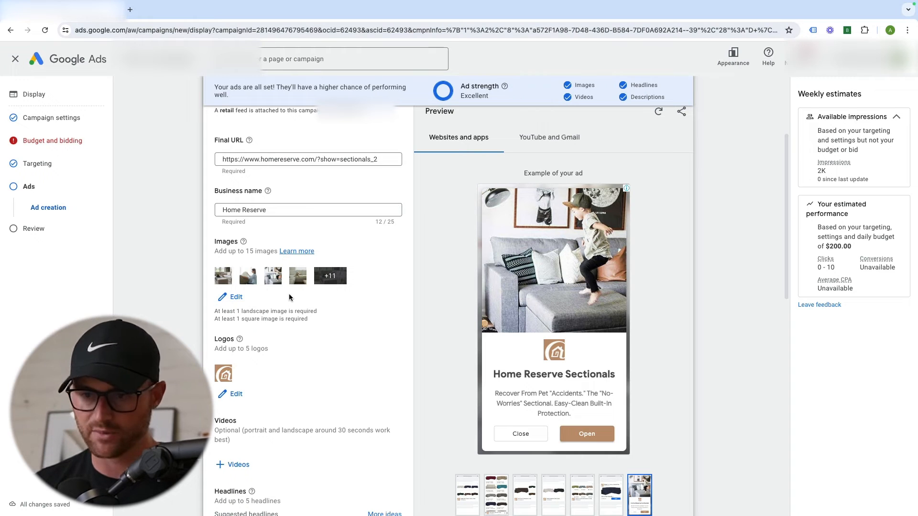
scroll(194, 228, "down", 4)
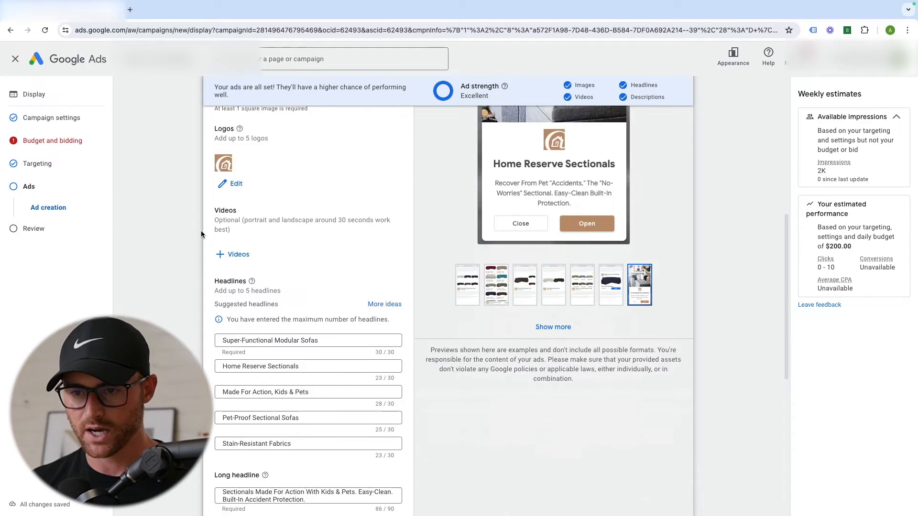
scroll(201, 230, "down", 7)
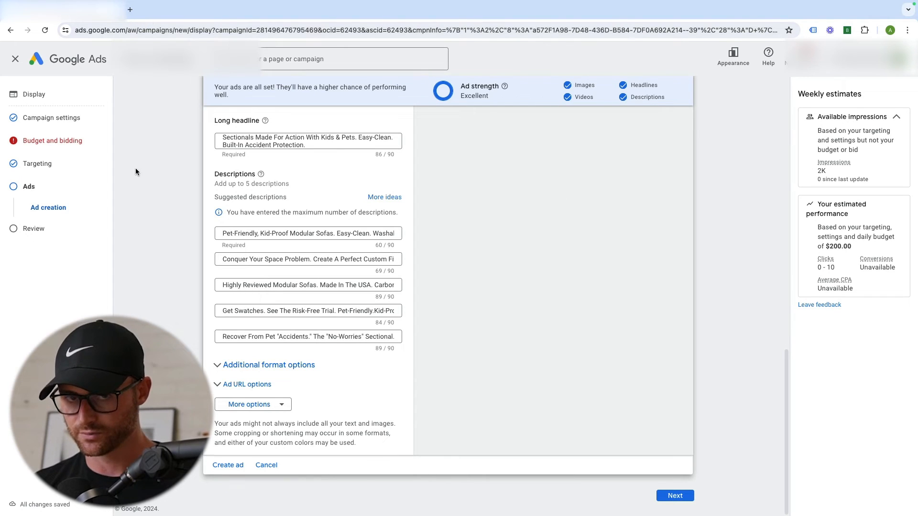
- Read the ad's additional format options and turn off auto-generated video
left_click(231, 364)
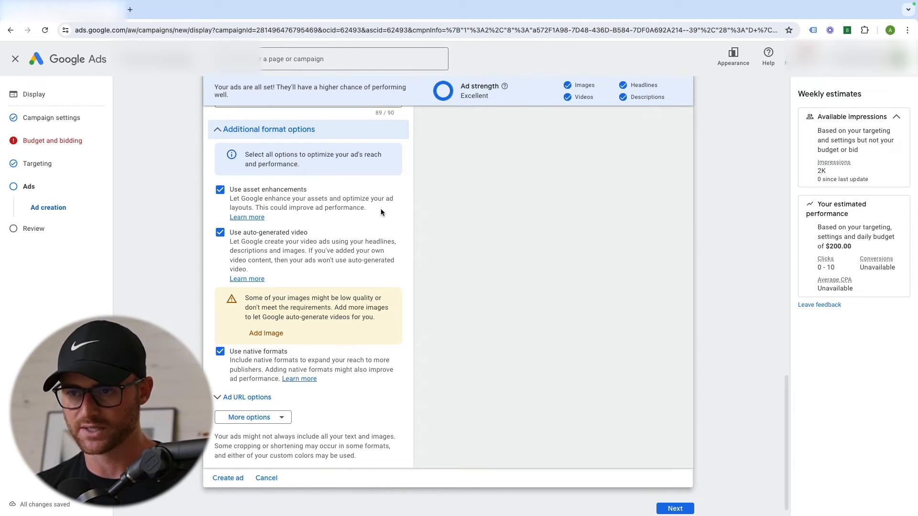
mouse_move(381, 211)
left_mouse_down()
mouse_move(229, 191)
mouse_move(241, 201)
mouse_move(388, 199)
mouse_move(377, 203)
mouse_move(382, 212)
left_mouse_up()
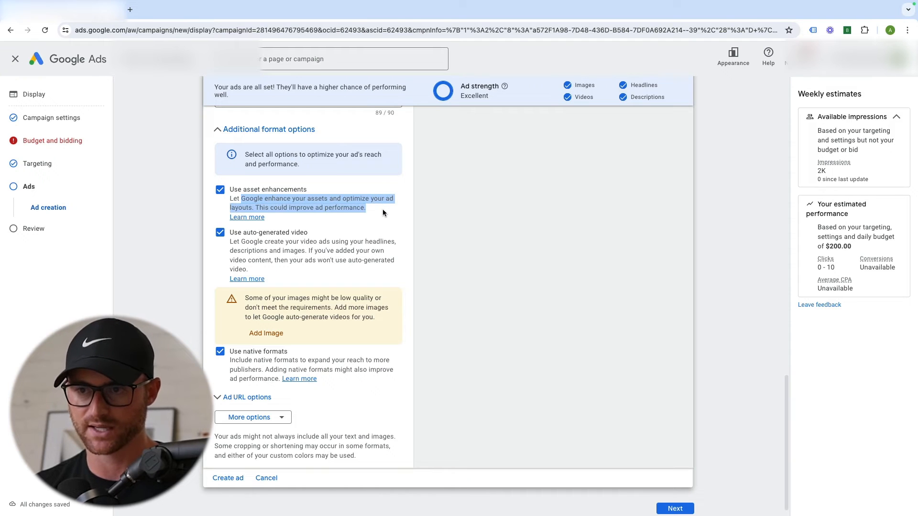
left_click(373, 206)
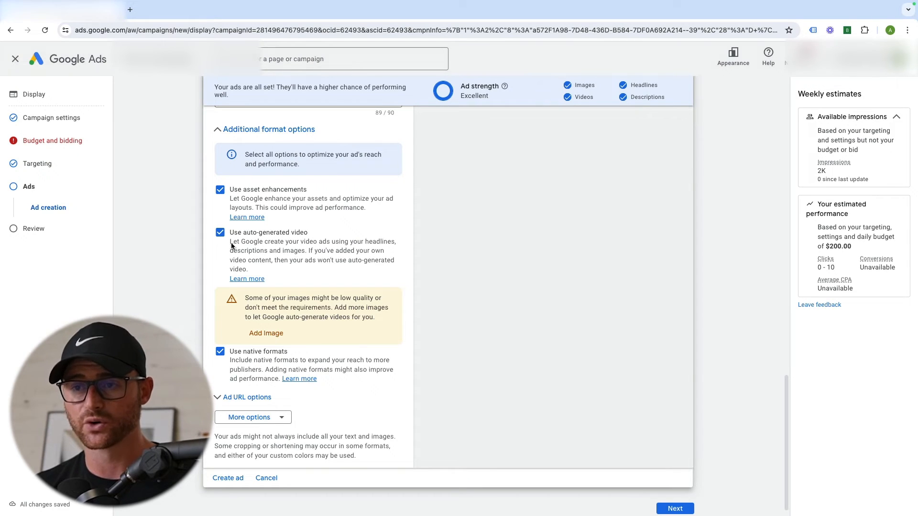
left_click_drag(231, 245, 319, 268)
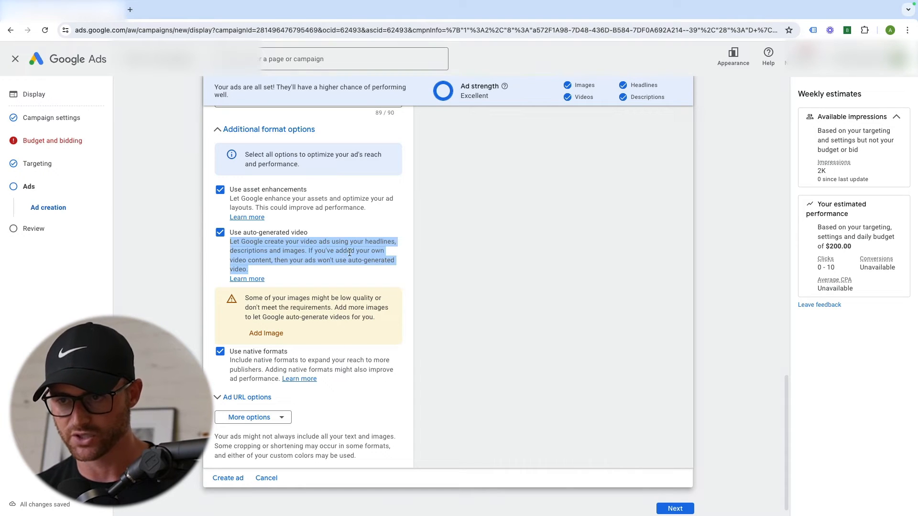
left_click(283, 246)
left_click(220, 234)
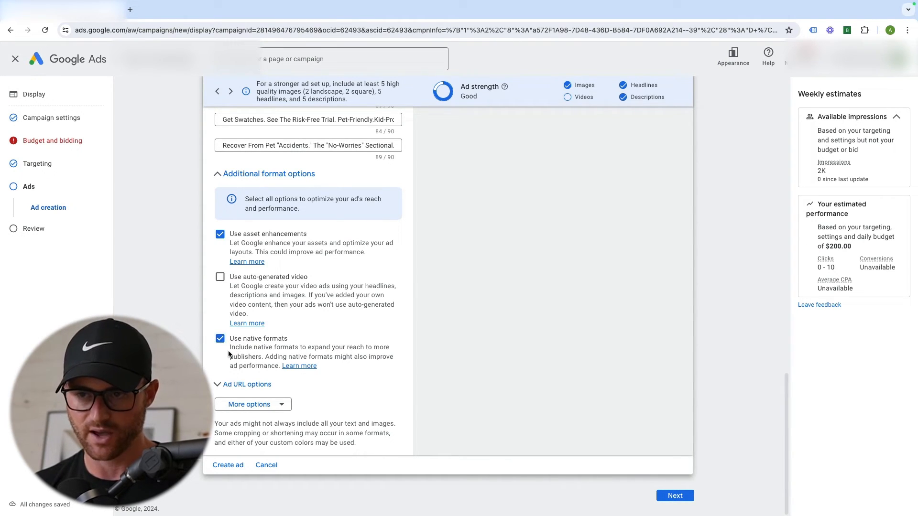
- Check the ad URL options, collapse them again and add the custom colors option to the ad
left_click(244, 384)
scroll(210, 327, "down", 3)
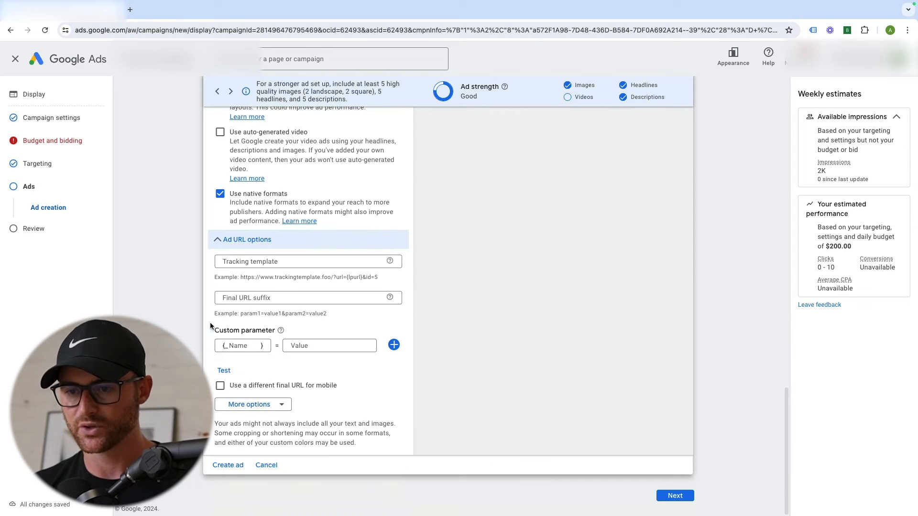
left_click(225, 239)
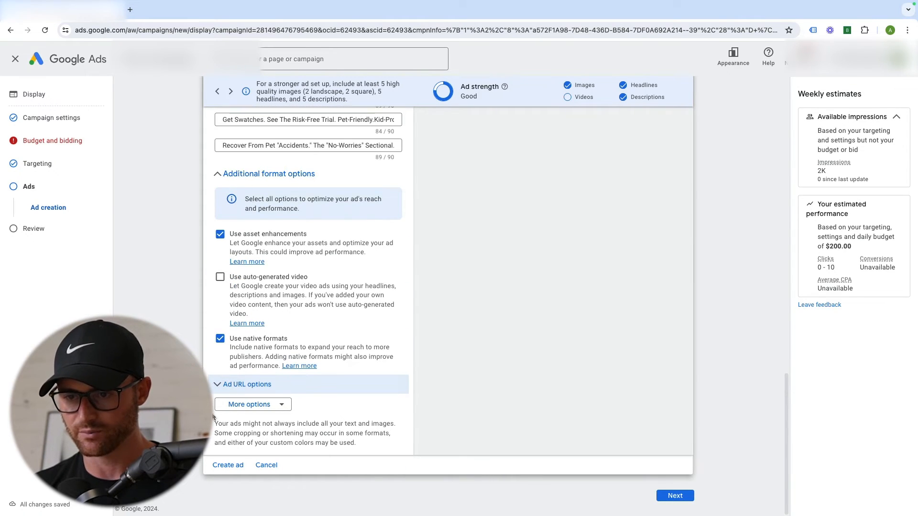
left_click(270, 406)
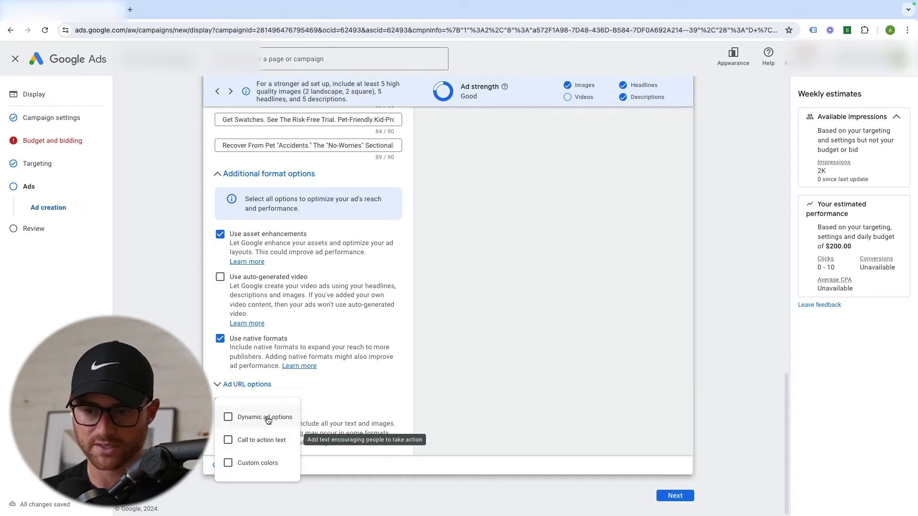
left_click(241, 463)
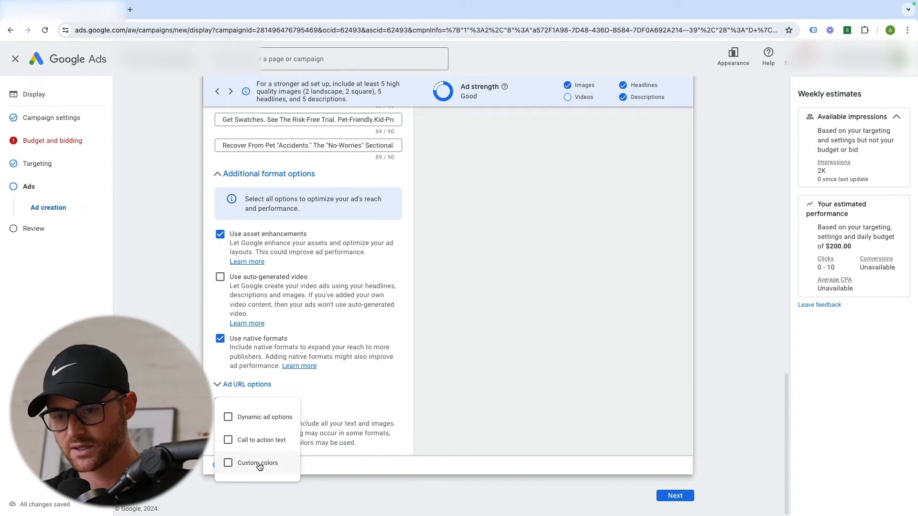
left_click(231, 405)
scroll(229, 406, "down", 2)
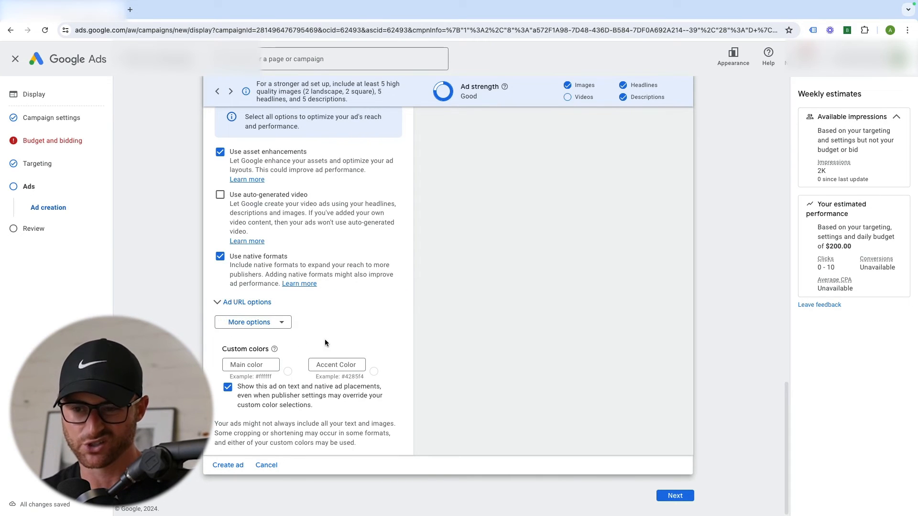
- Preview the full-image ad example and opt out of text and native placements that may override the custom colors, accepting the limited reach
scroll(559, 317, "up", 20)
scroll(558, 316, "down", 4)
left_click(645, 424)
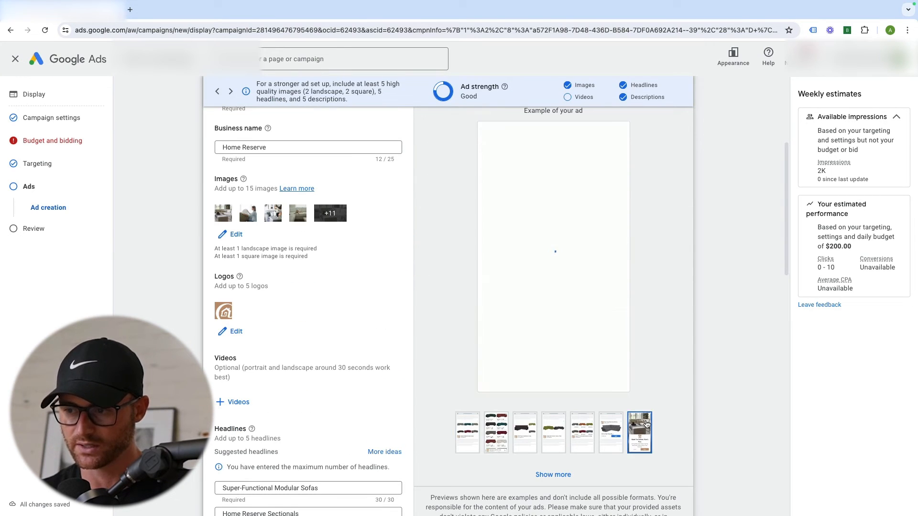
scroll(571, 334, "up", 2)
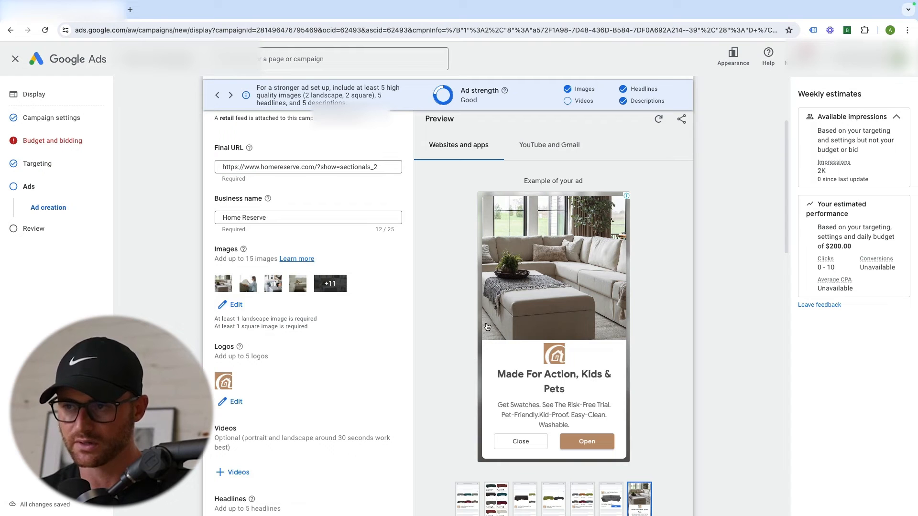
scroll(490, 288, "down", 15)
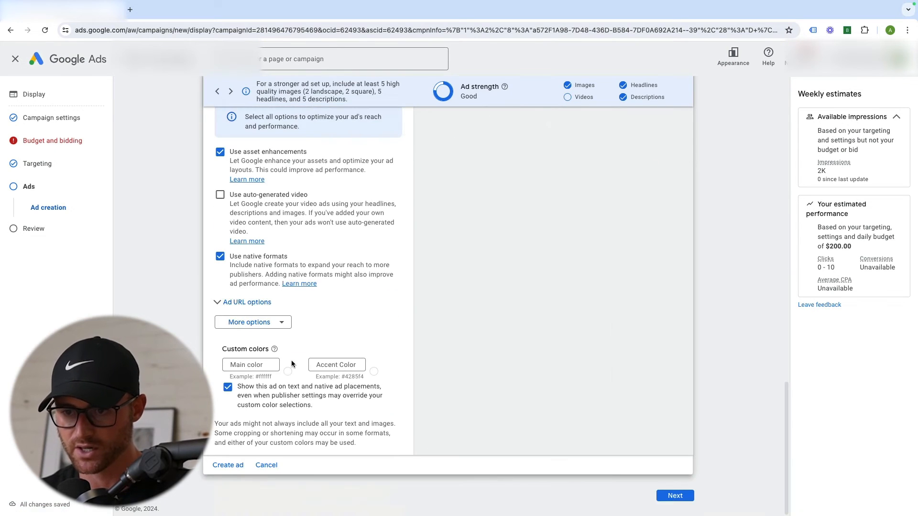
left_click(230, 389)
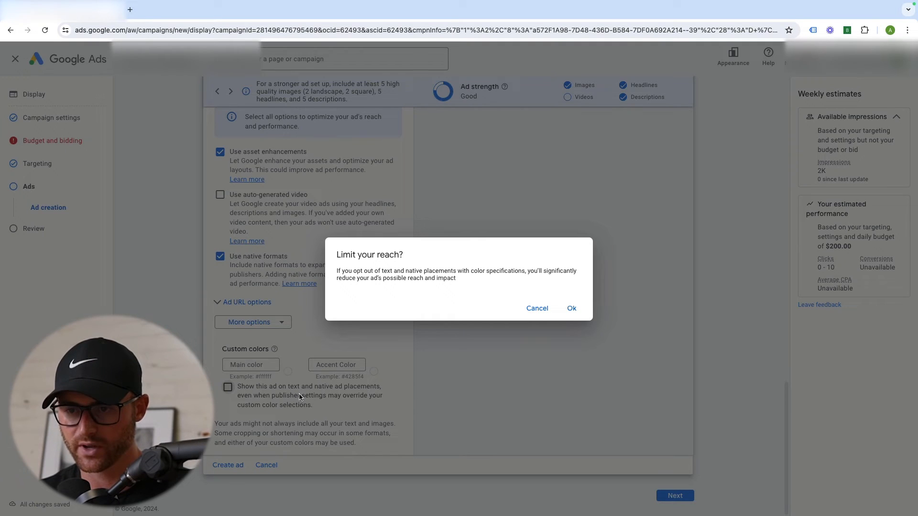
left_click(571, 309)
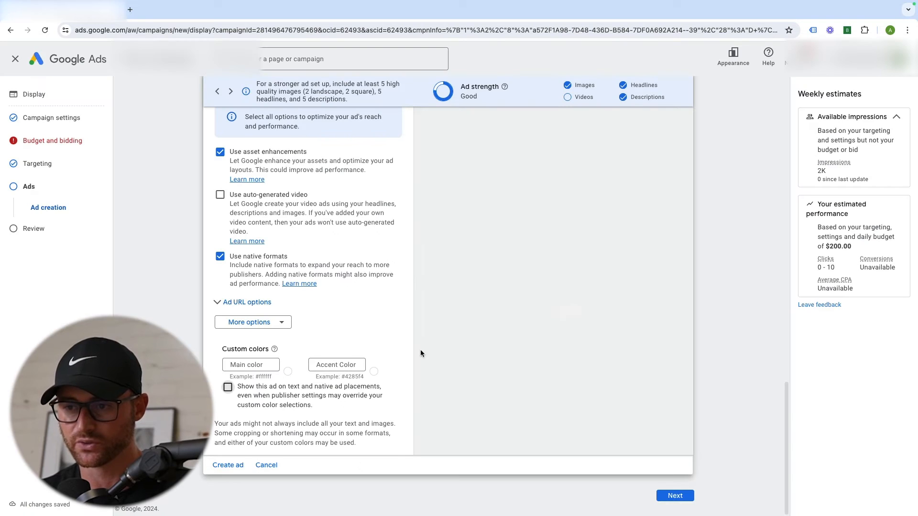
- Add the call to action text option to the ad and set it to Shop Now in English
left_click(254, 322)
left_click(228, 356)
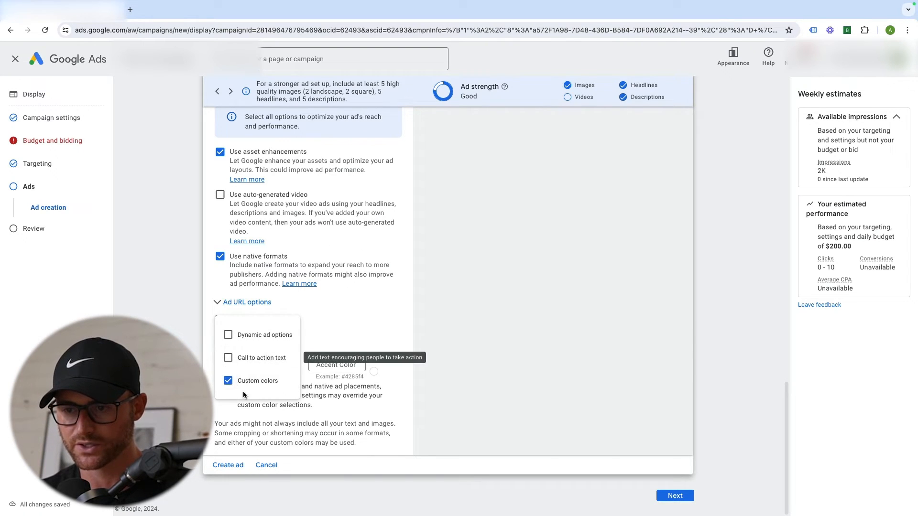
scroll(226, 401, "down", 2)
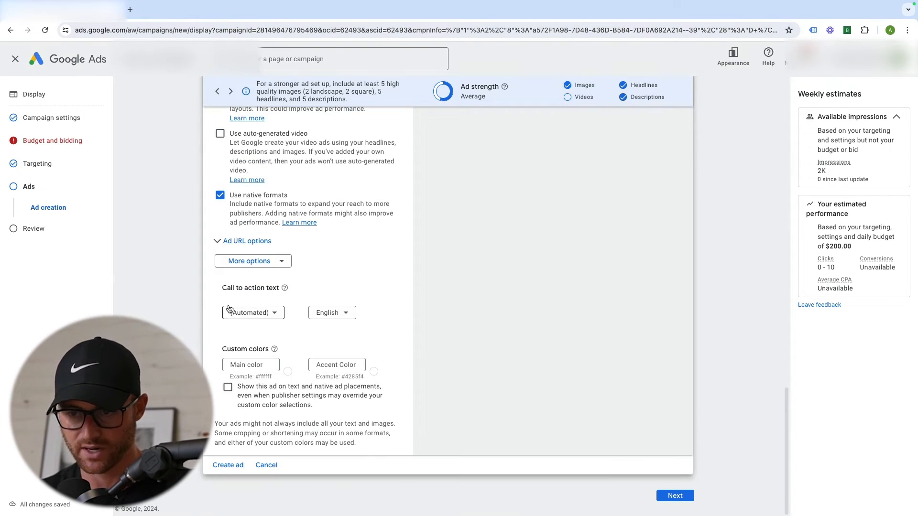
left_click(266, 317)
scroll(243, 382, "down", 3)
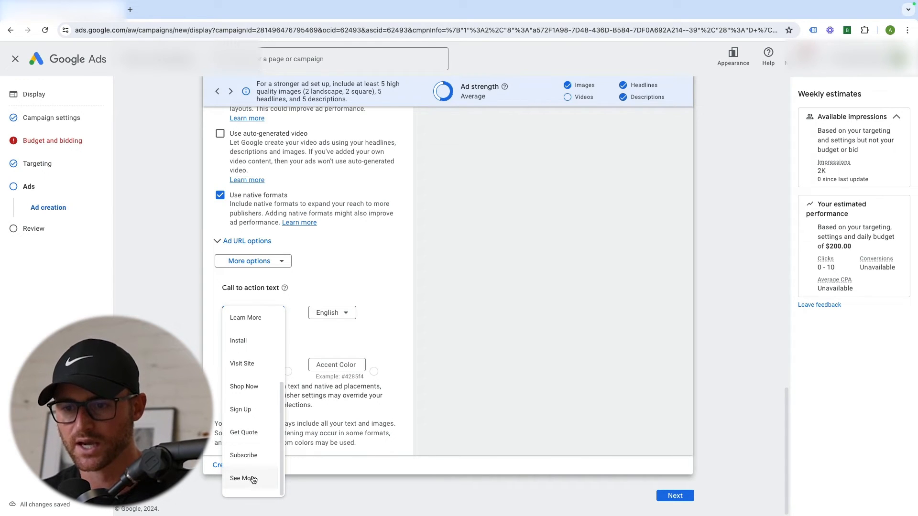
left_click(244, 386)
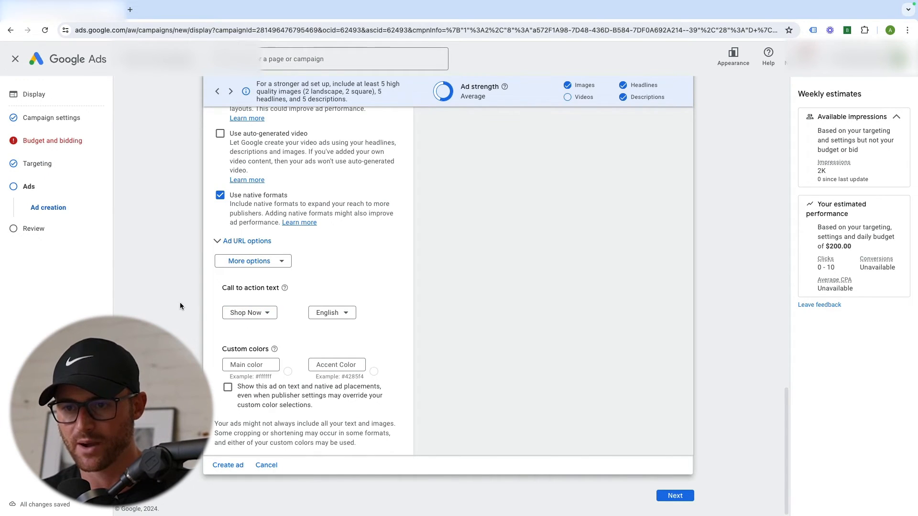
left_click(268, 314)
left_click(444, 282)
- Examine the call to action button's text and color in the ad preview against the custom color settings
scroll(303, 328, "up", 7)
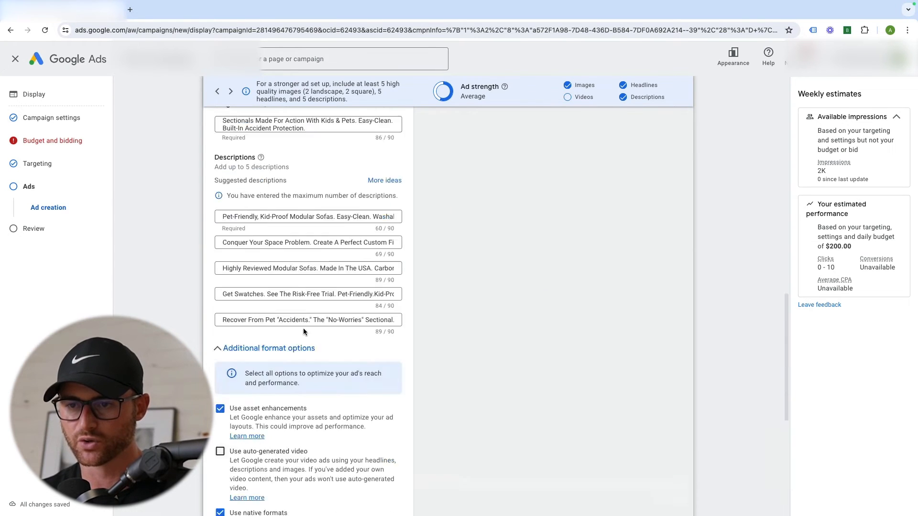
scroll(303, 328, "up", 12)
scroll(595, 401, "down", 4)
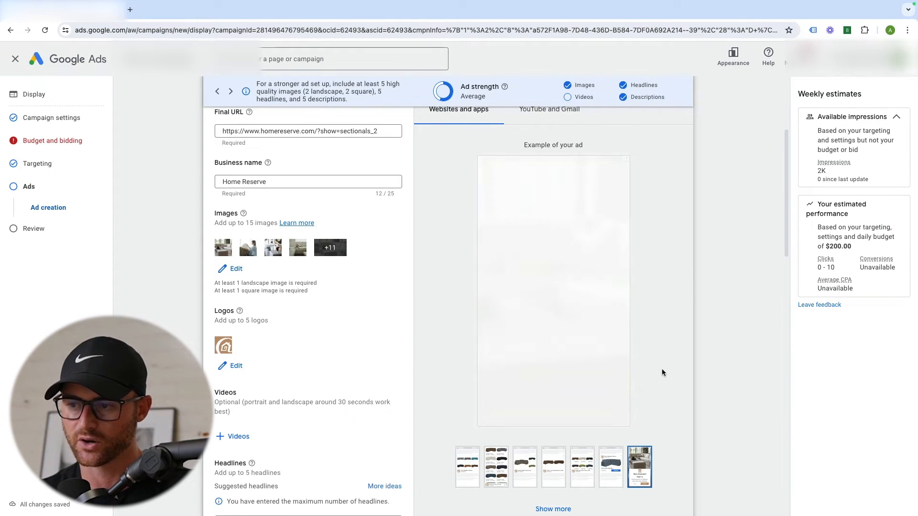
scroll(676, 371, "down", 2)
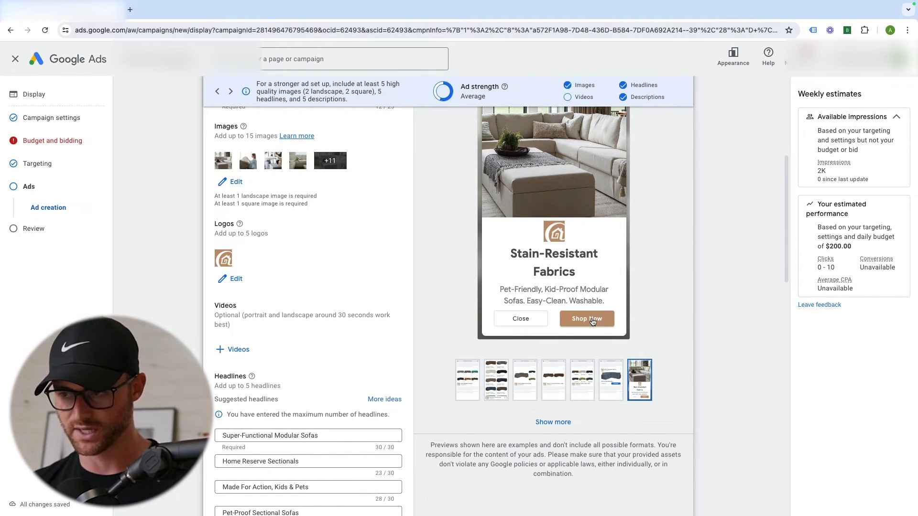
scroll(320, 405, "down", 15)
scroll(278, 209, "up", 5)
scroll(301, 283, "down", 5)
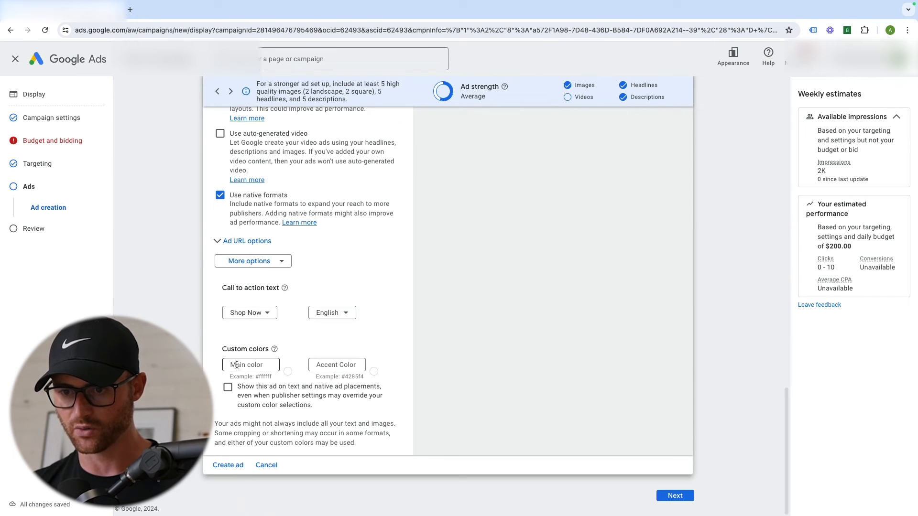
scroll(229, 317, "up", 15)
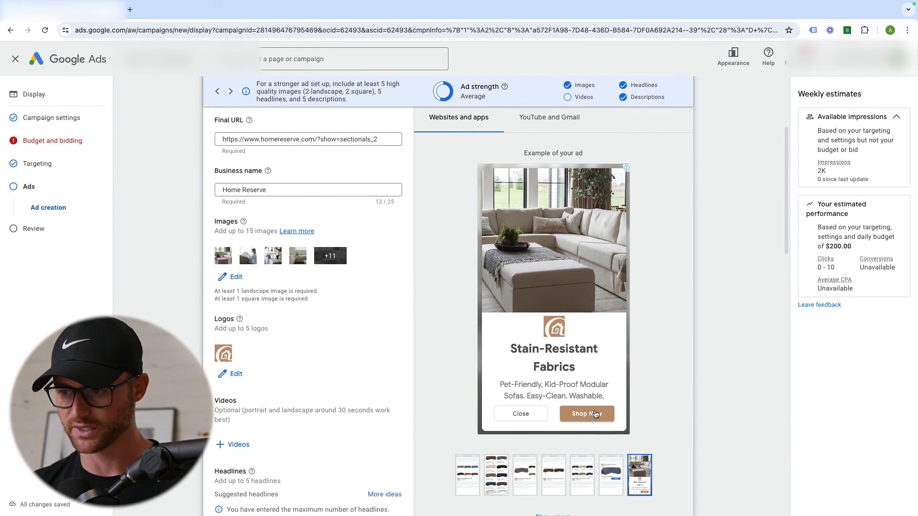
- Remove the call to action text and custom colors options from the ad
scroll(531, 415, "down", 15)
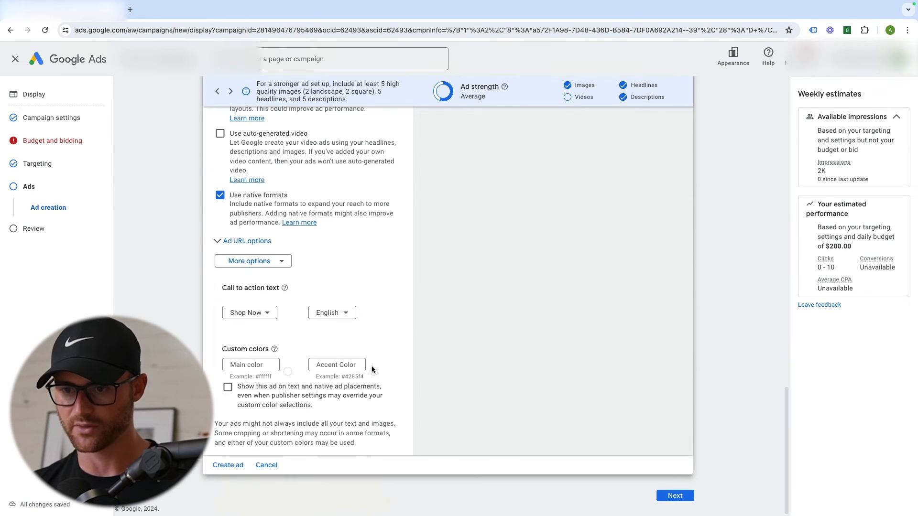
left_click(242, 261)
left_click(263, 300)
left_click(248, 381)
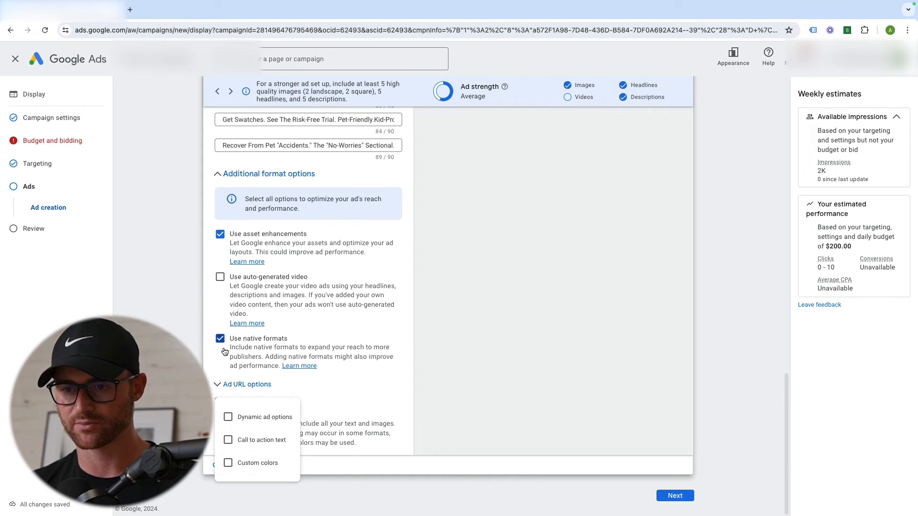
left_click(209, 395)
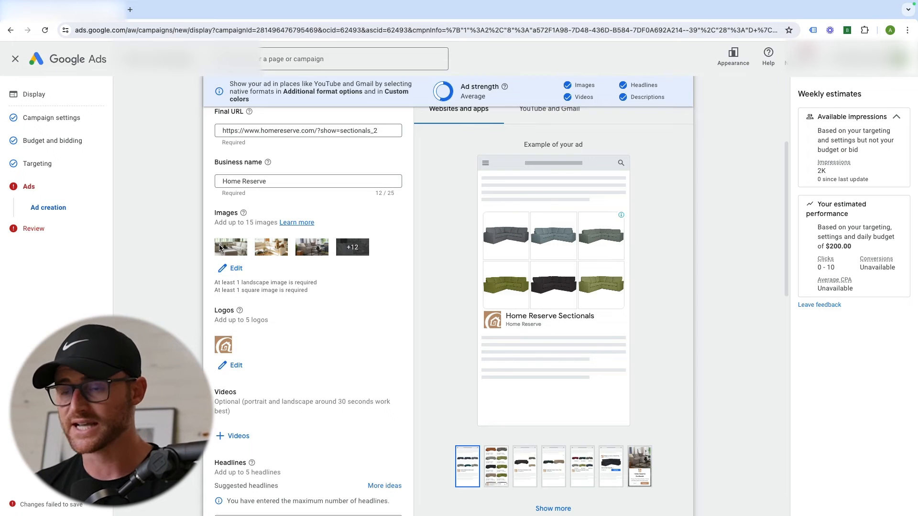
- Review the ad's descriptions and format options, then compare the YouTube and Gmail preview with the Websites and apps preview
scroll(241, 258, "down", 13)
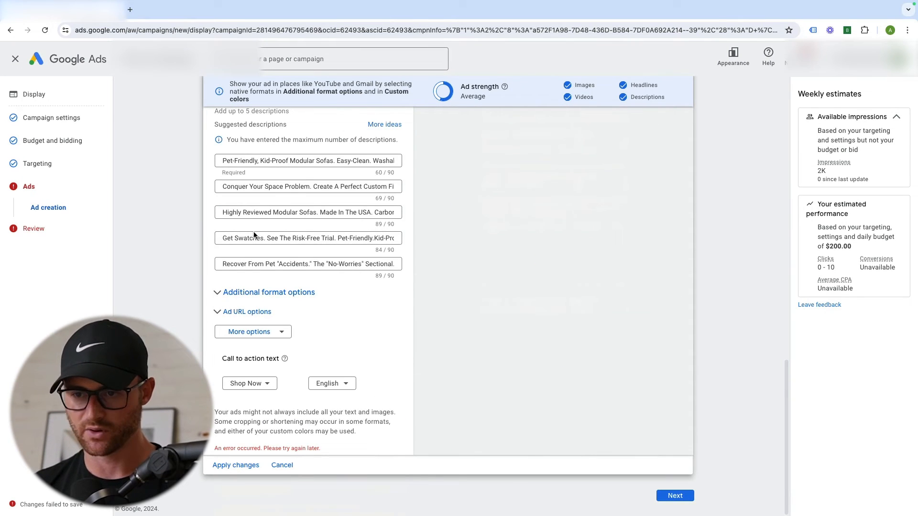
scroll(255, 244, "up", 9)
scroll(550, 329, "up", 8)
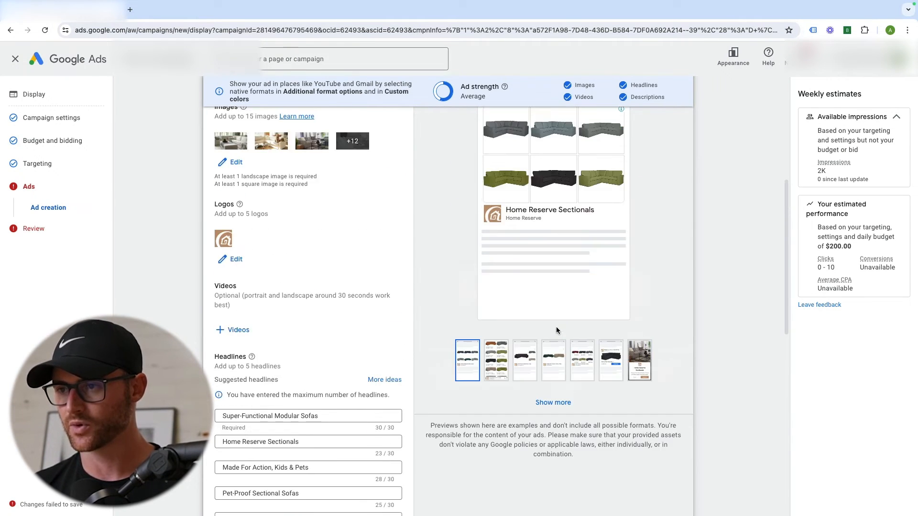
scroll(446, 121, "down", 3)
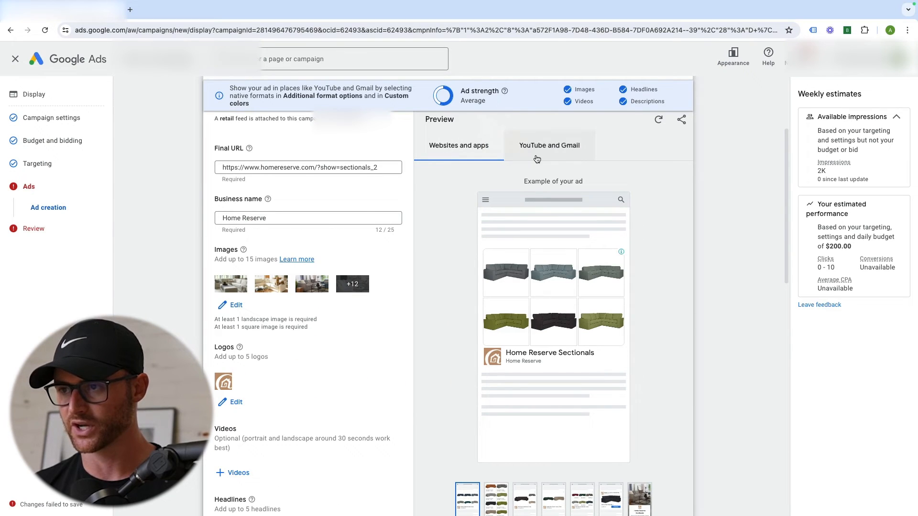
left_click(560, 151)
left_click(466, 145)
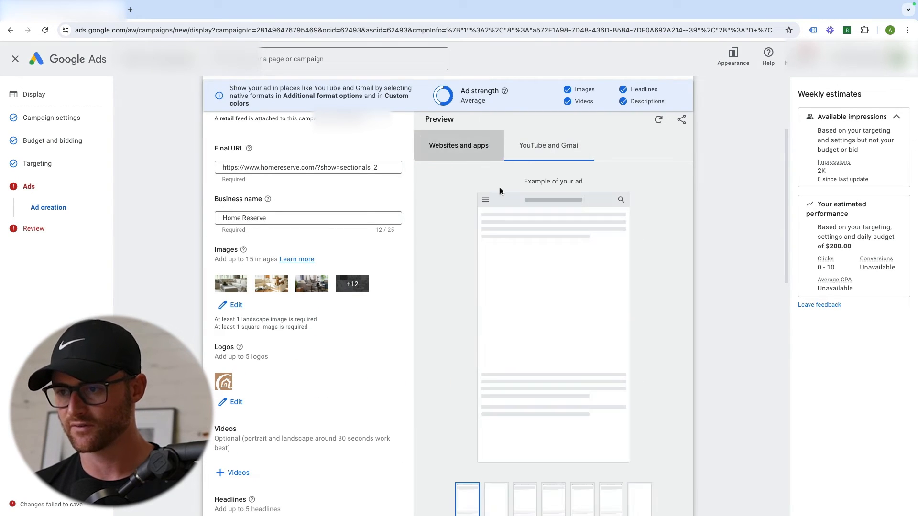
- Preview several of the product-feed ad examples for websites and apps, ending with the full-image example
scroll(473, 302, "down", 1)
left_click(553, 456)
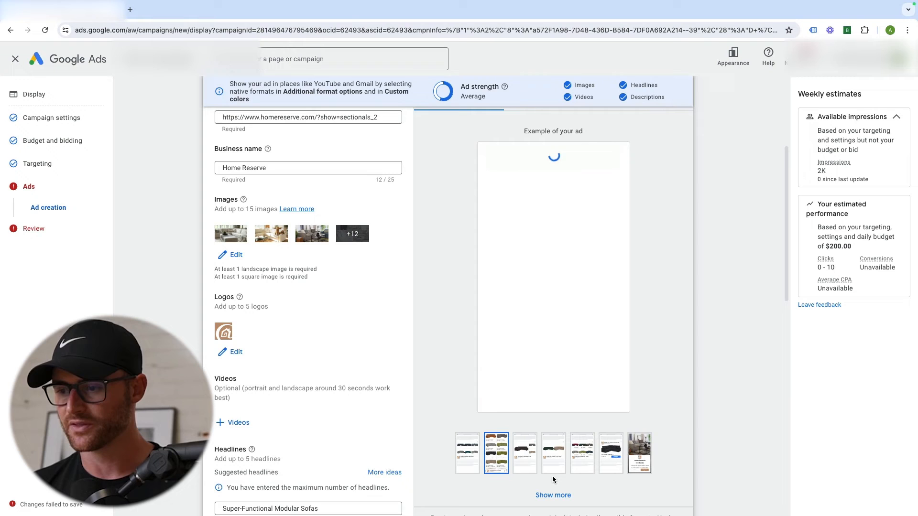
left_click(531, 452)
left_click(582, 453)
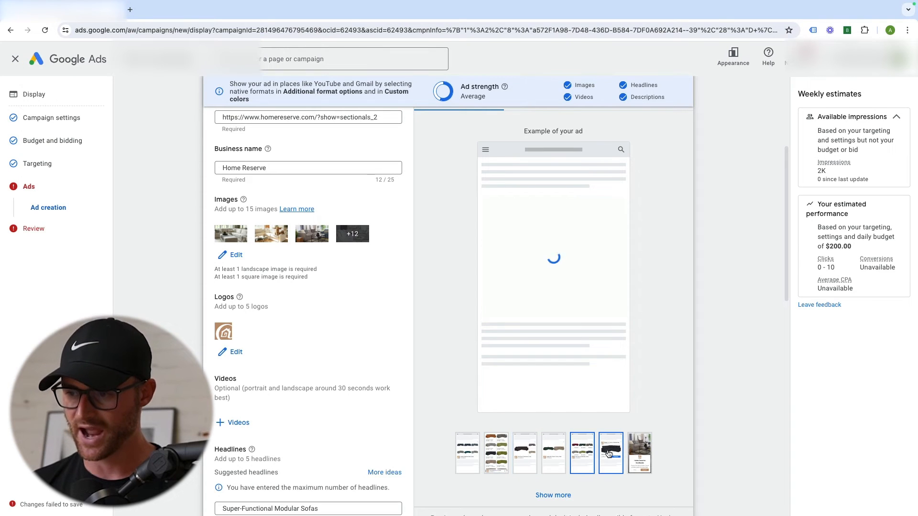
left_click(639, 453)
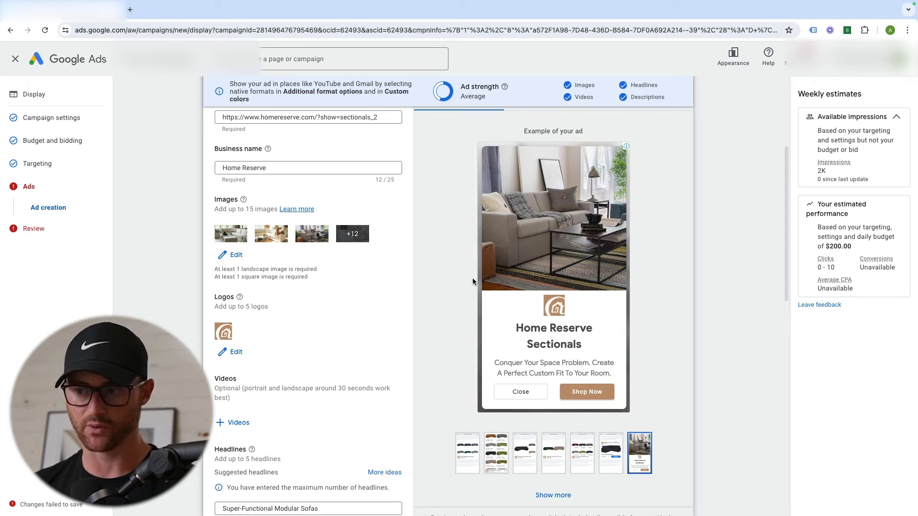
- Compare the product grid, multi-product, full-image and single-product examples in the ad preview
left_click(502, 435)
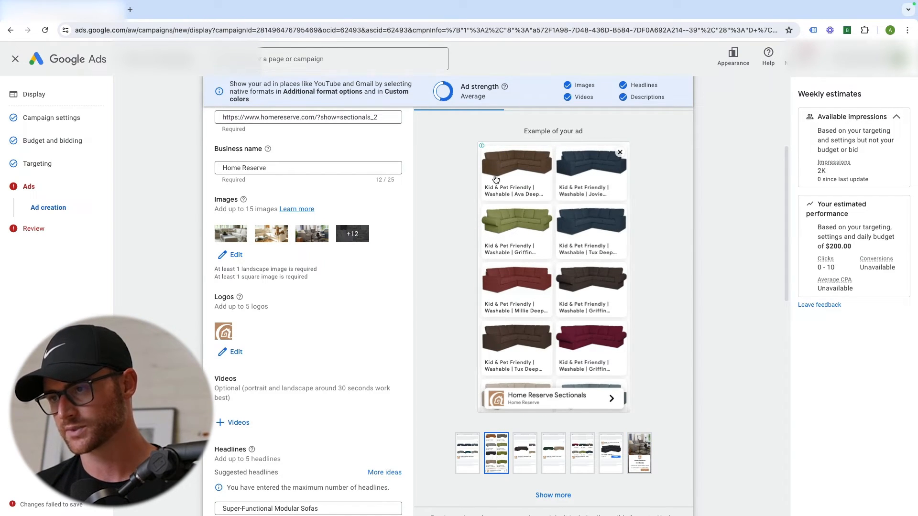
left_click(474, 455)
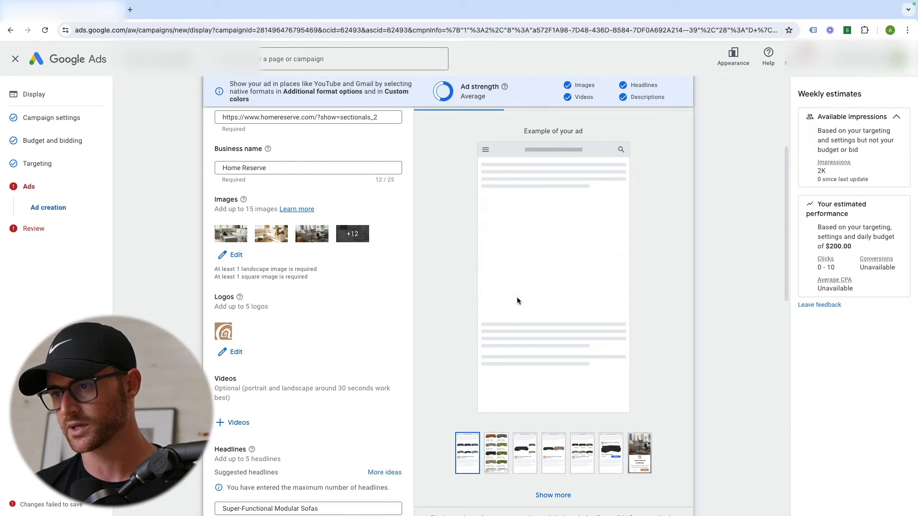
left_click(640, 453)
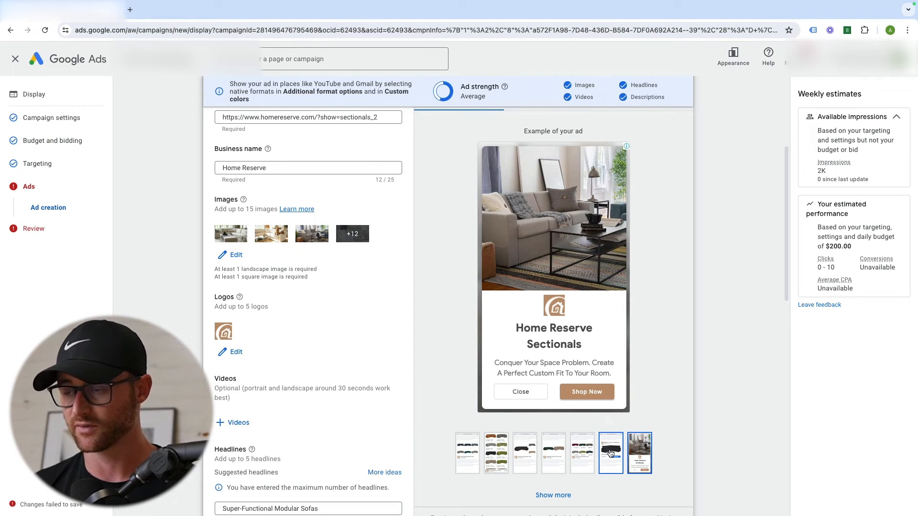
left_click(610, 453)
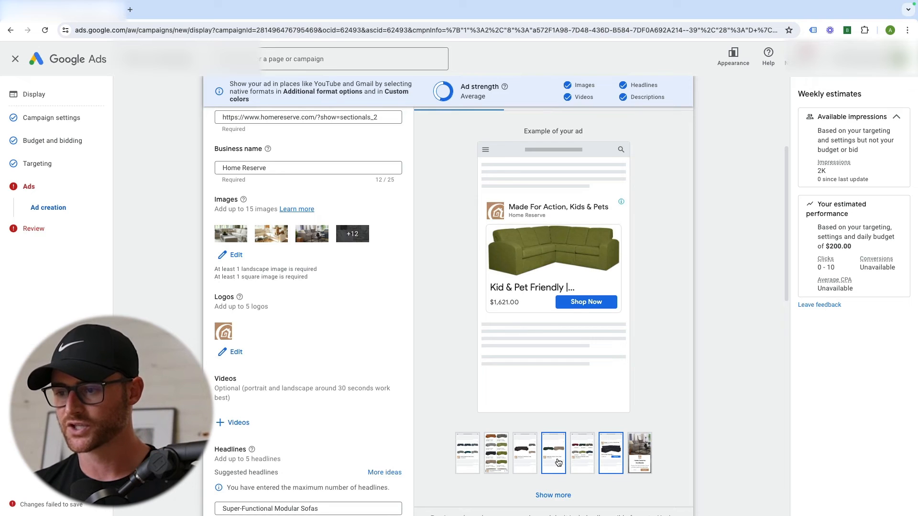
- Show the additional ad examples and inspect the text-only one, including its Close and Shop Now buttons
left_click(553, 495)
scroll(582, 333, "down", 3)
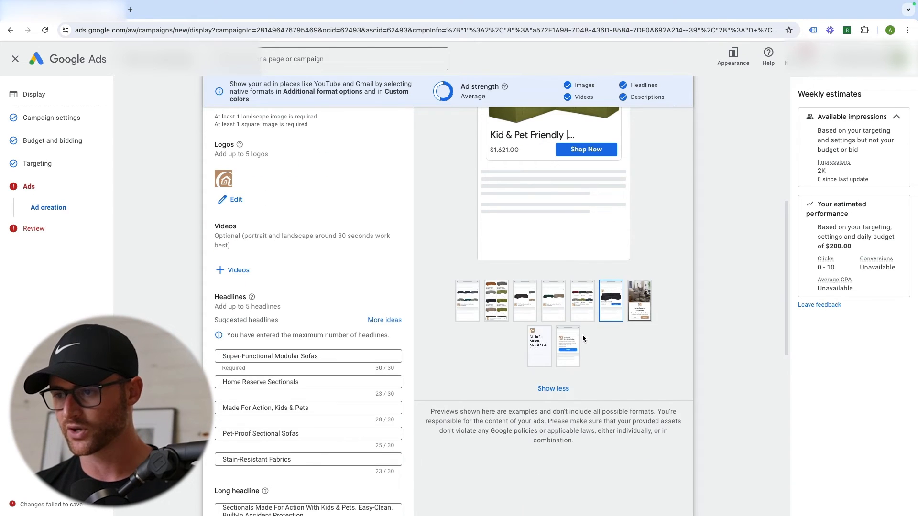
left_click(539, 345)
scroll(481, 268, "up", 5)
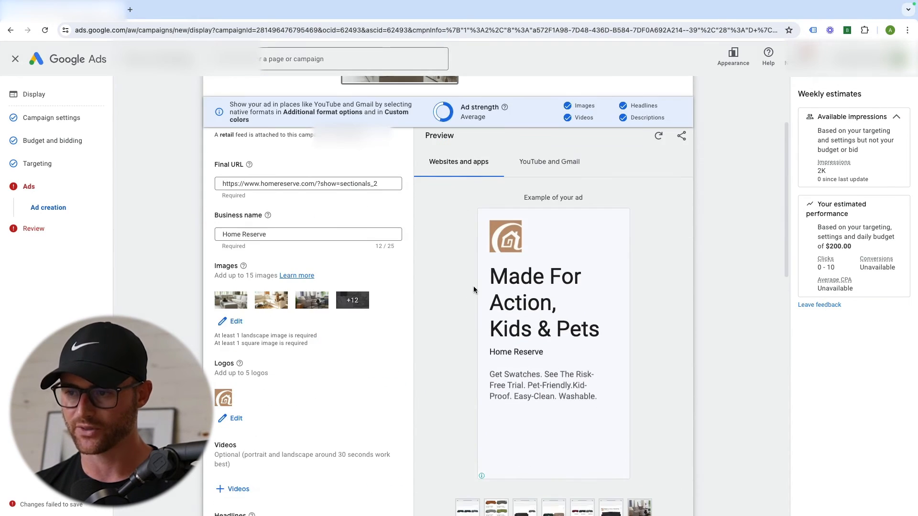
scroll(531, 279, "down", 7)
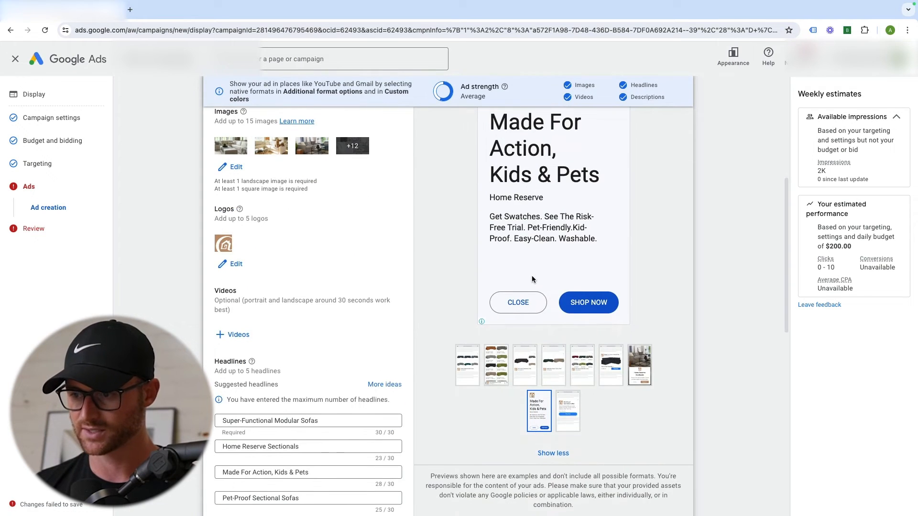
- Check the ad strength checklist alongside the preview and look over the rest of the ad form
scroll(531, 276, "up", 10)
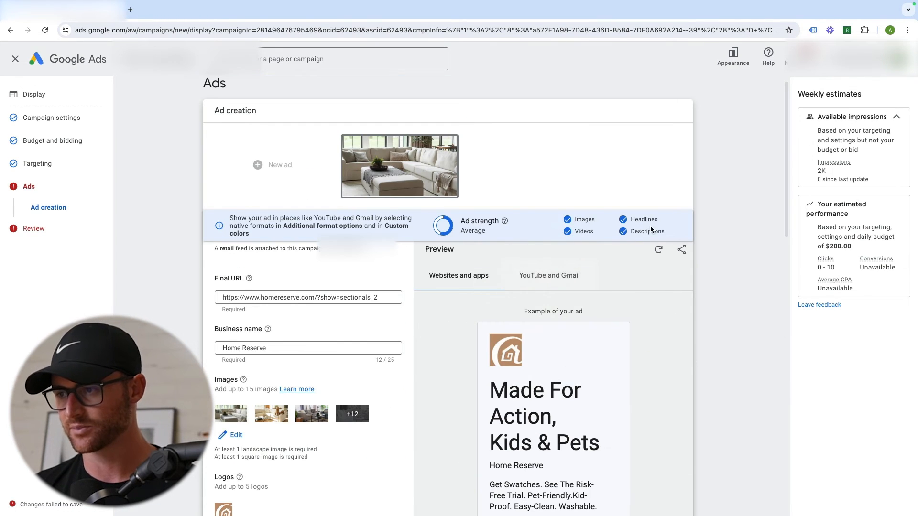
scroll(594, 381, "down", 3)
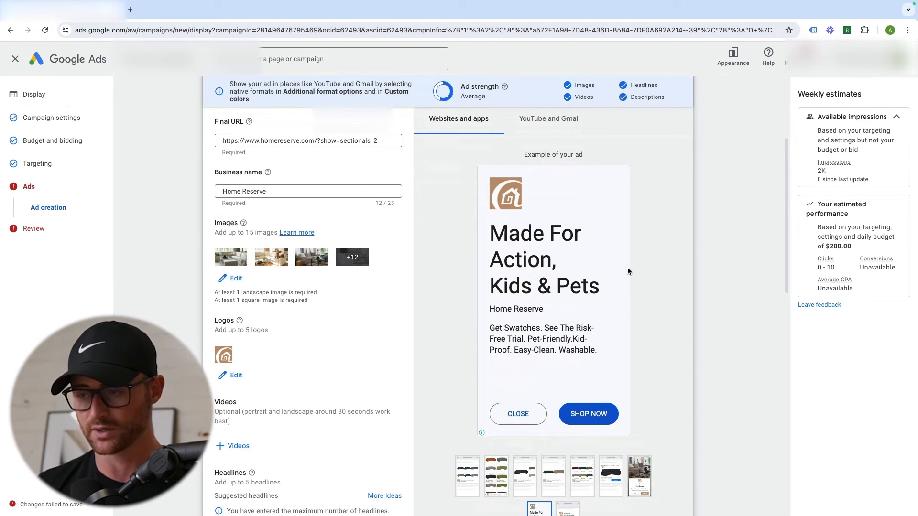
scroll(627, 270, "up", 3)
scroll(621, 271, "down", 10)
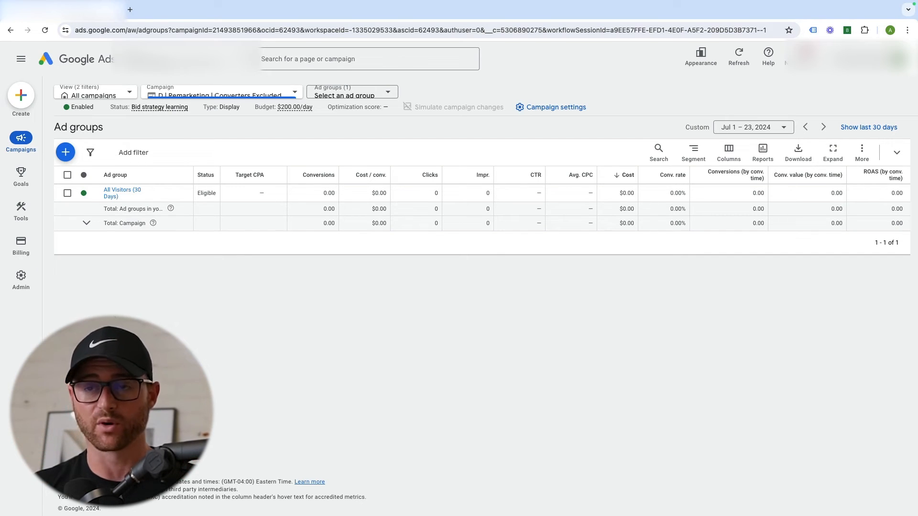
- Open the campaign's When and where ads showed report and view its placements under Where ads showed
mouse_move(14, 138)
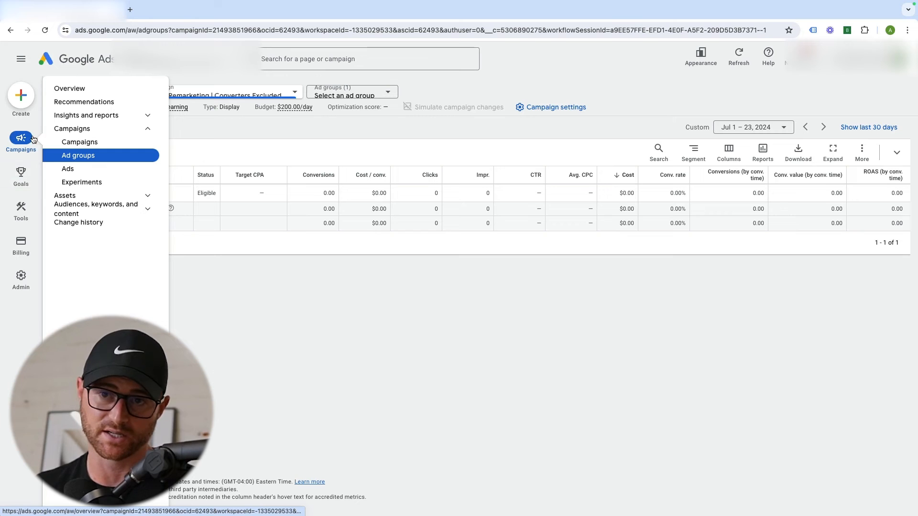
left_click(147, 208)
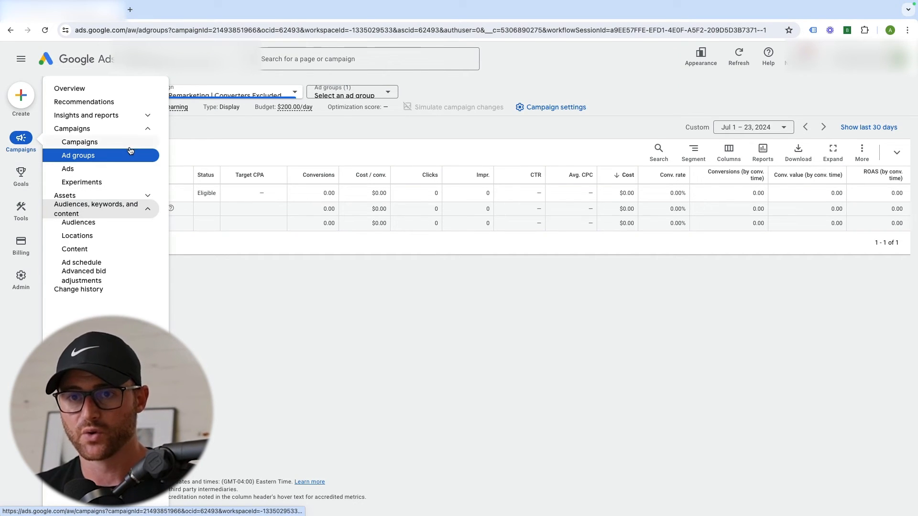
left_click(147, 116)
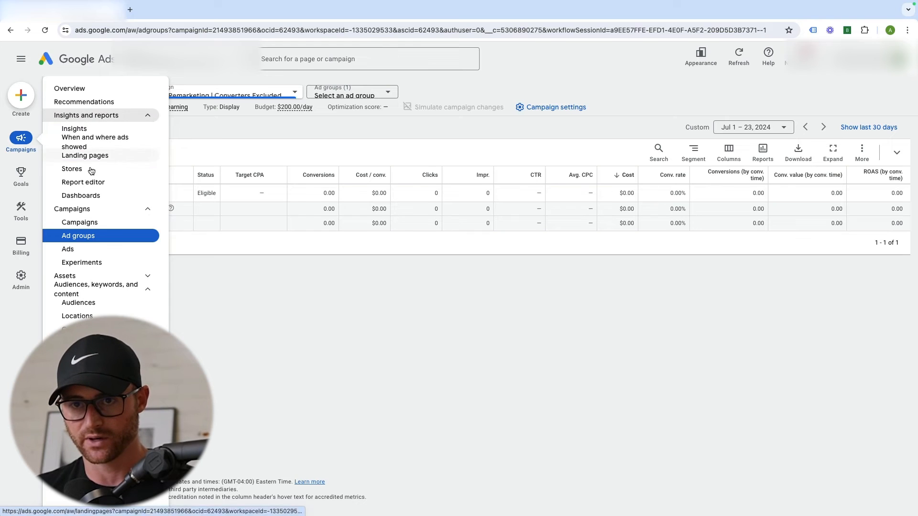
left_click(116, 142)
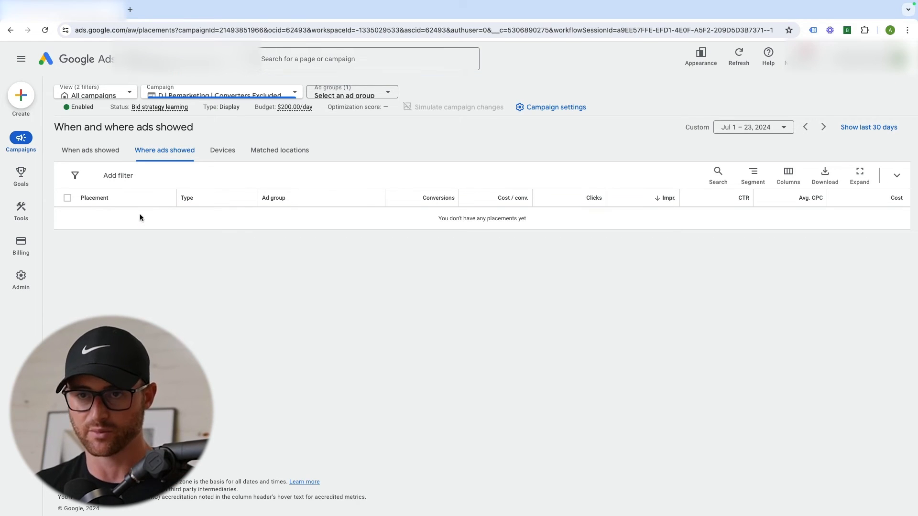
mouse_move(29, 151)
left_click(77, 135)
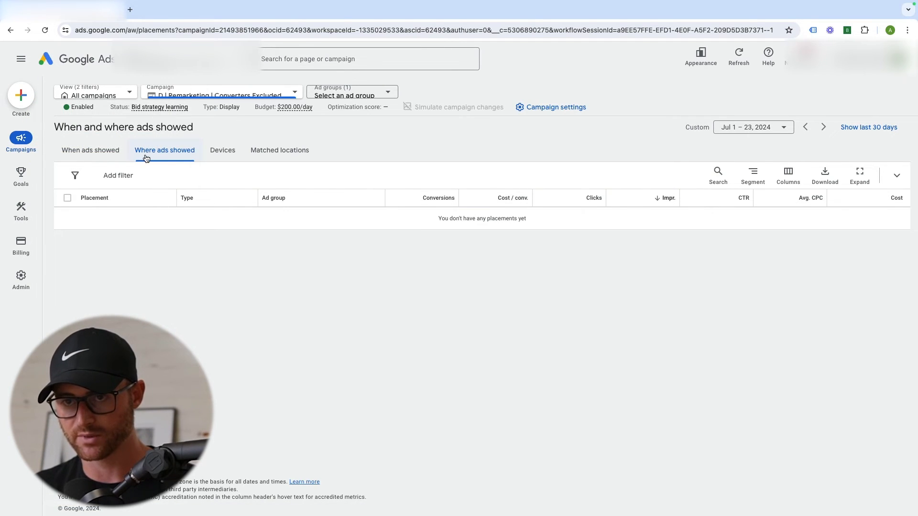
left_click(189, 158)
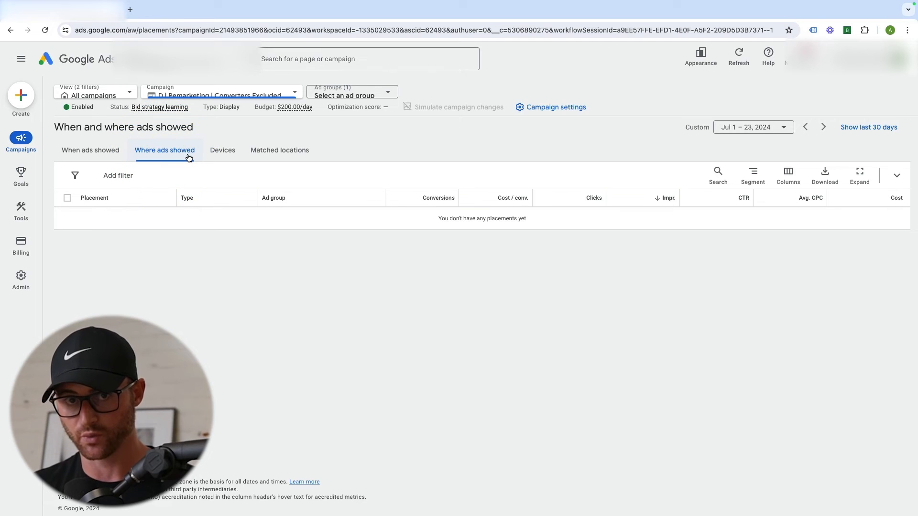